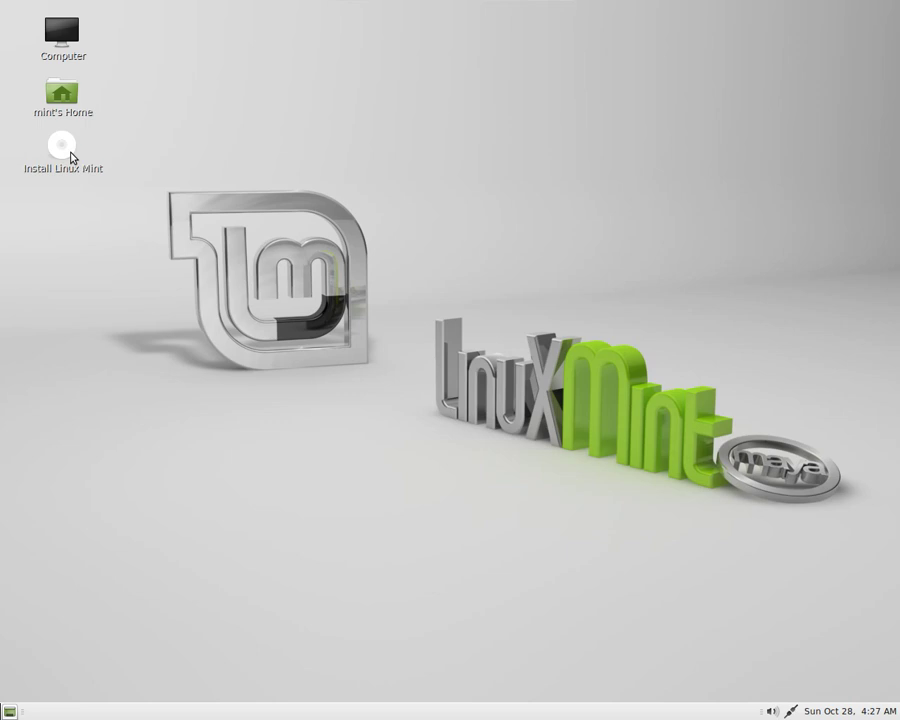
Launch the Linux Mint installer in English and choose 'Something else' manual partitioning.
double_click(72, 157)
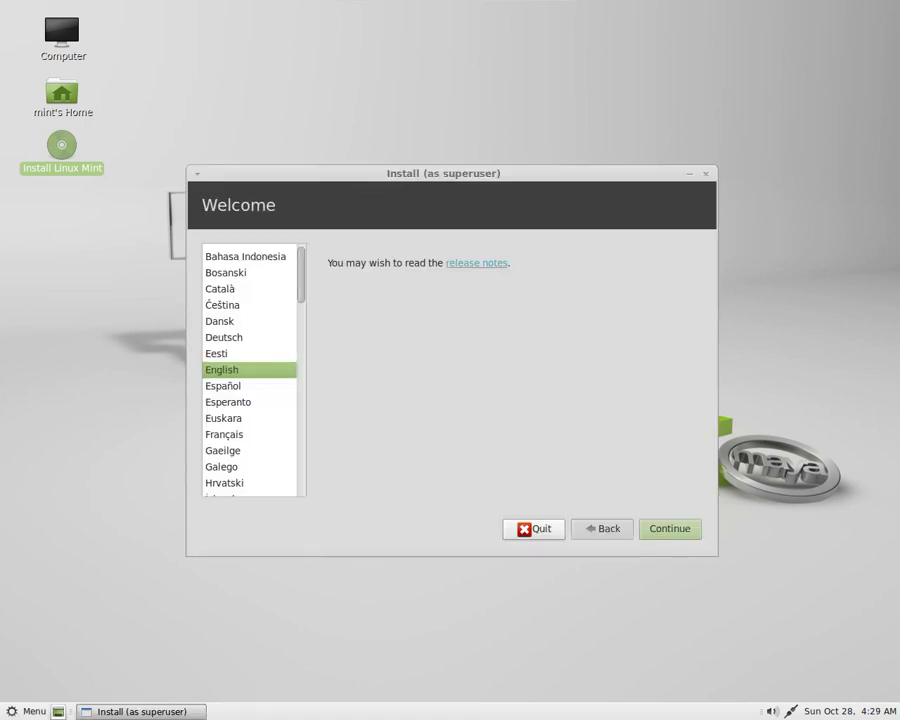
left_click(667, 530)
left_click(680, 530)
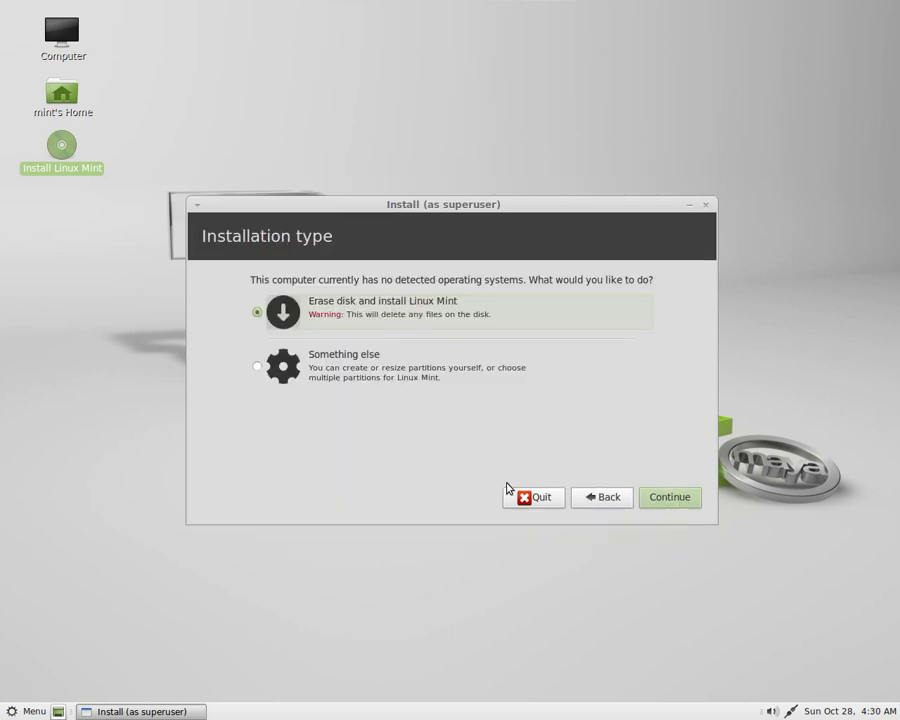
left_click(344, 356)
left_click(665, 500)
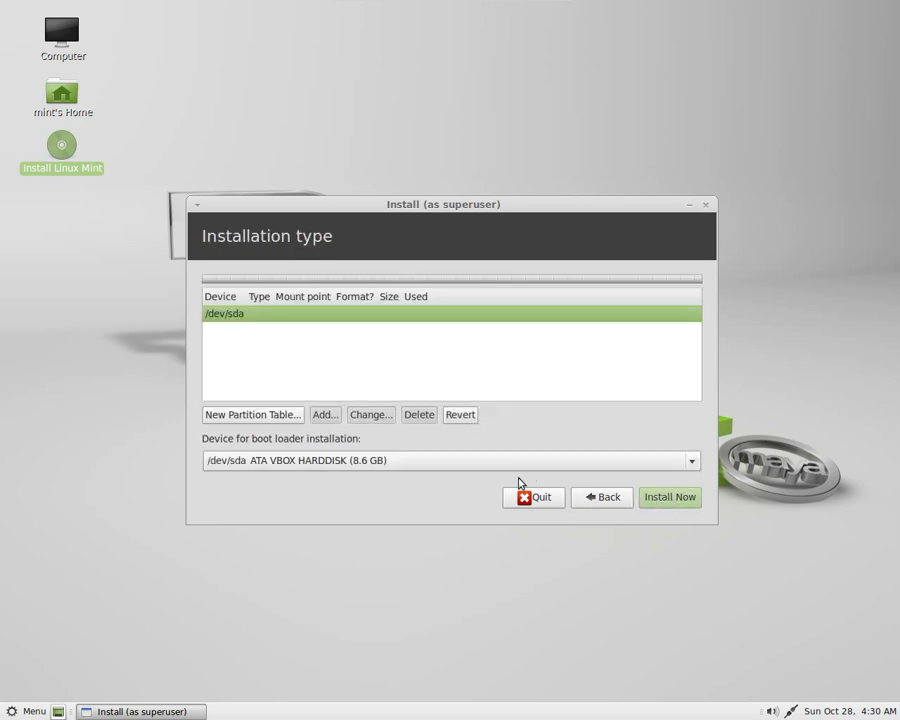
Create a new empty partition table on /dev/sda and select its 8589 MB free space.
left_click(269, 418)
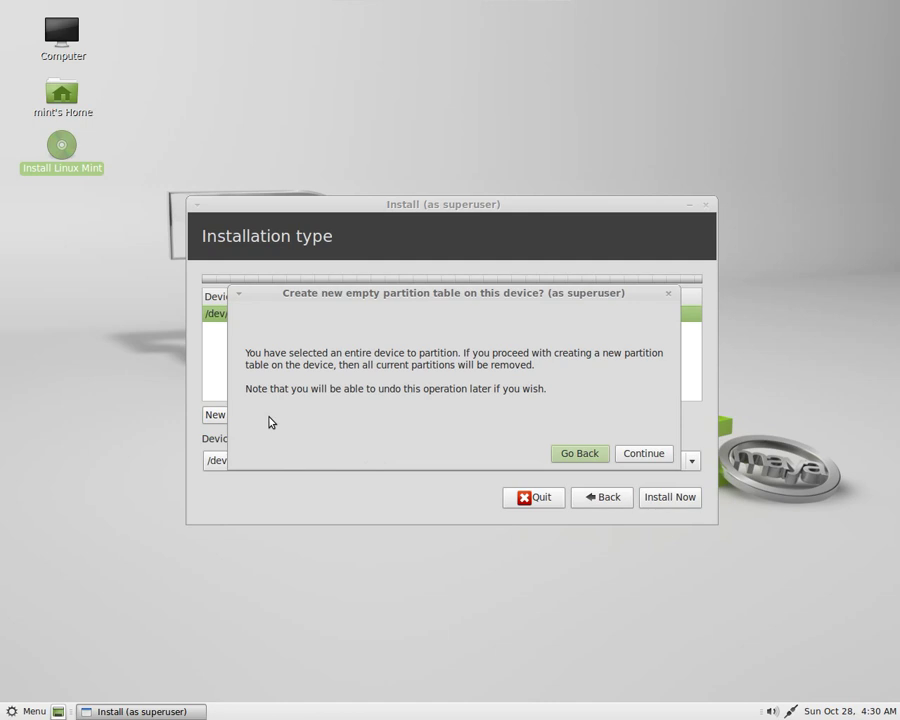
left_click(627, 456)
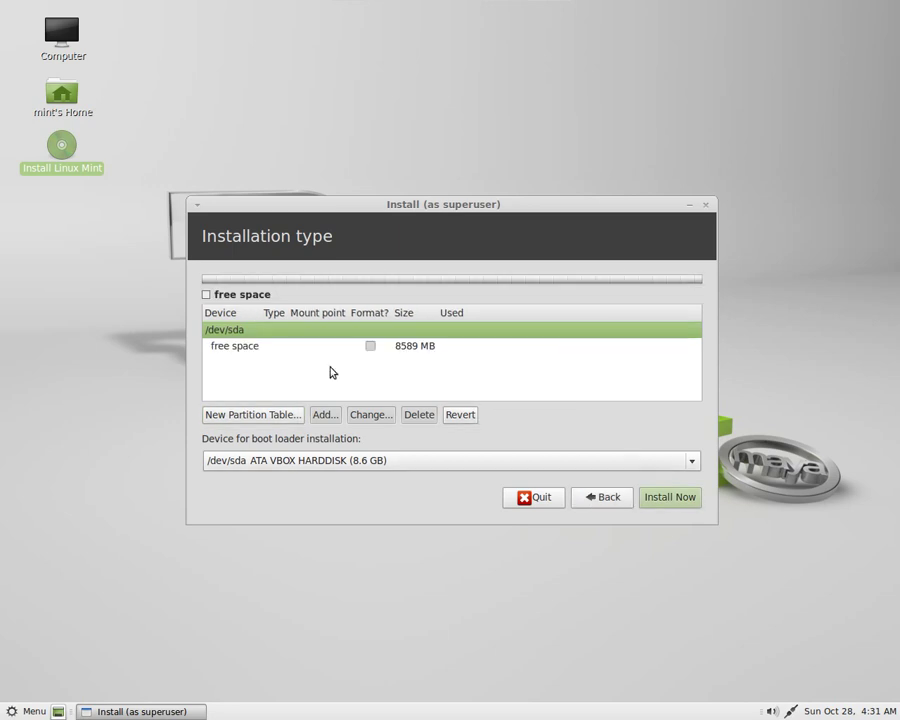
left_click(241, 347)
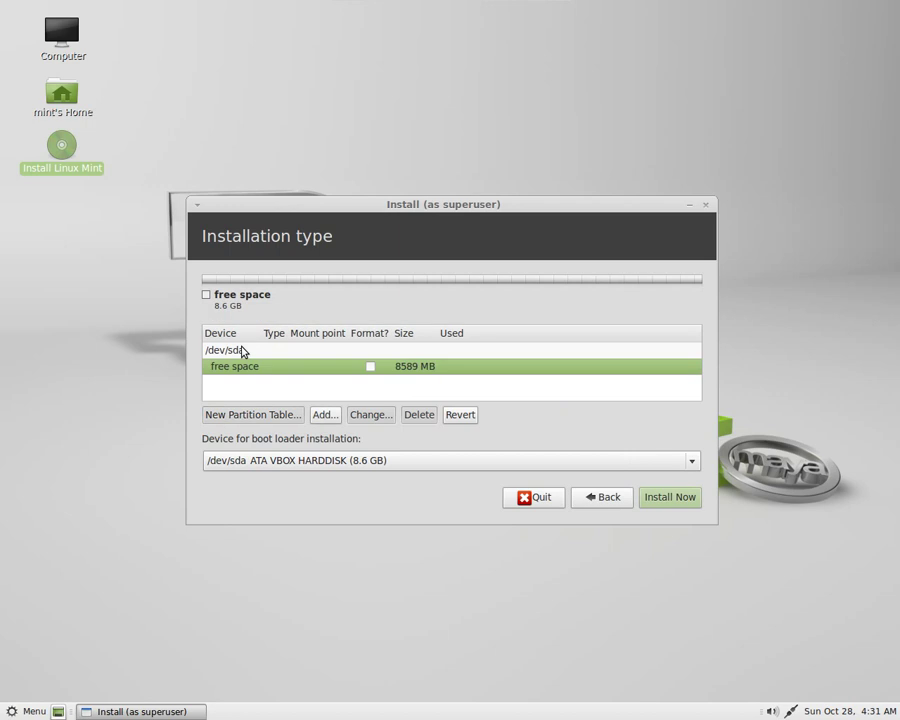
Add a 7000 MB primary ext4 partition mounted at root /.
left_click(325, 414)
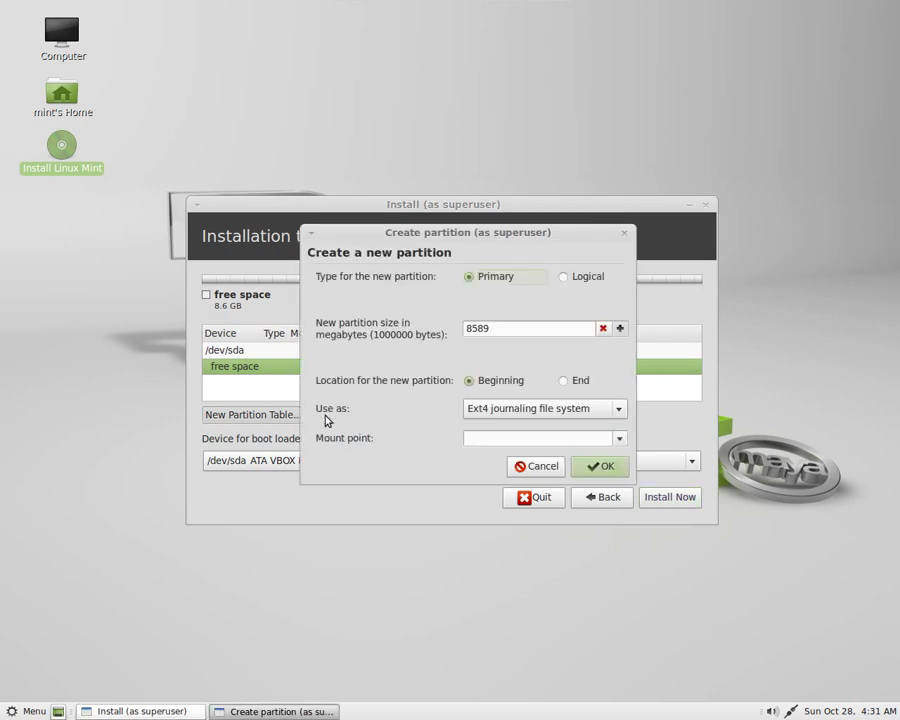
left_click(619, 441)
left_click(568, 459)
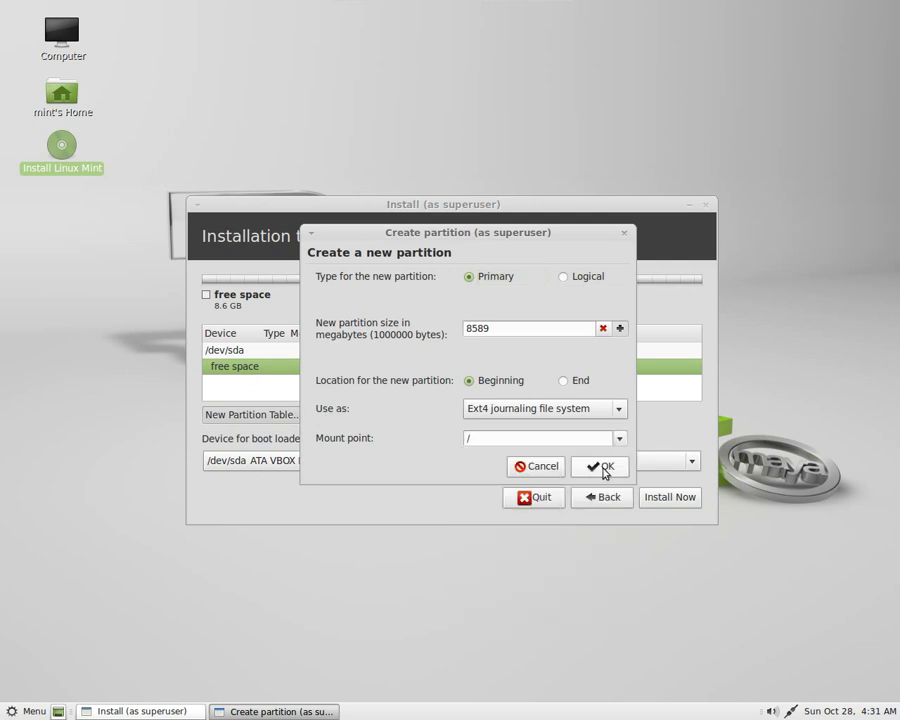
double_click(491, 332)
type("7000")
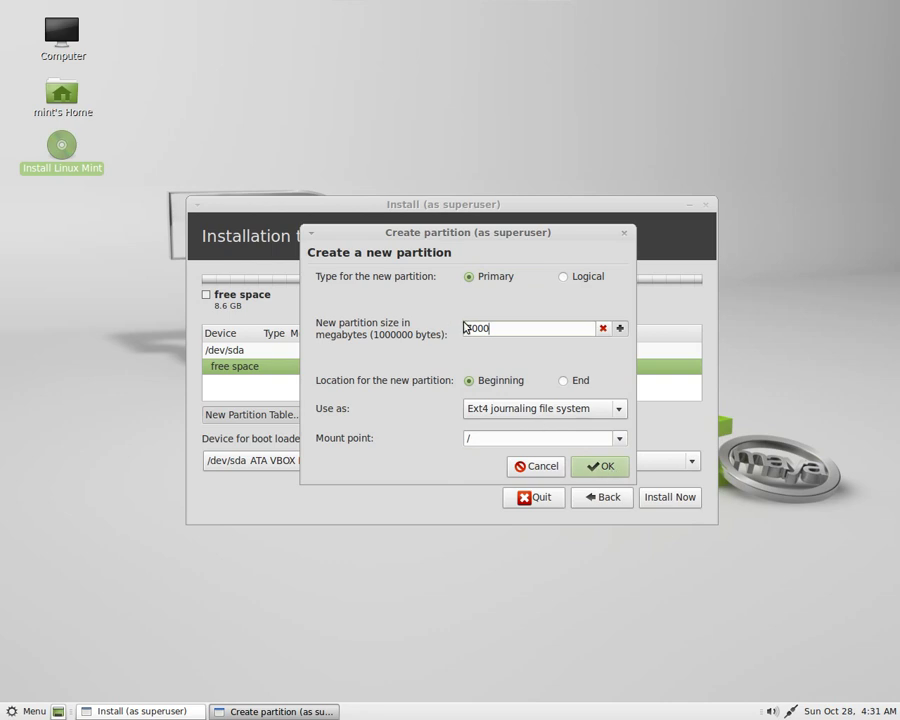
left_click(601, 467)
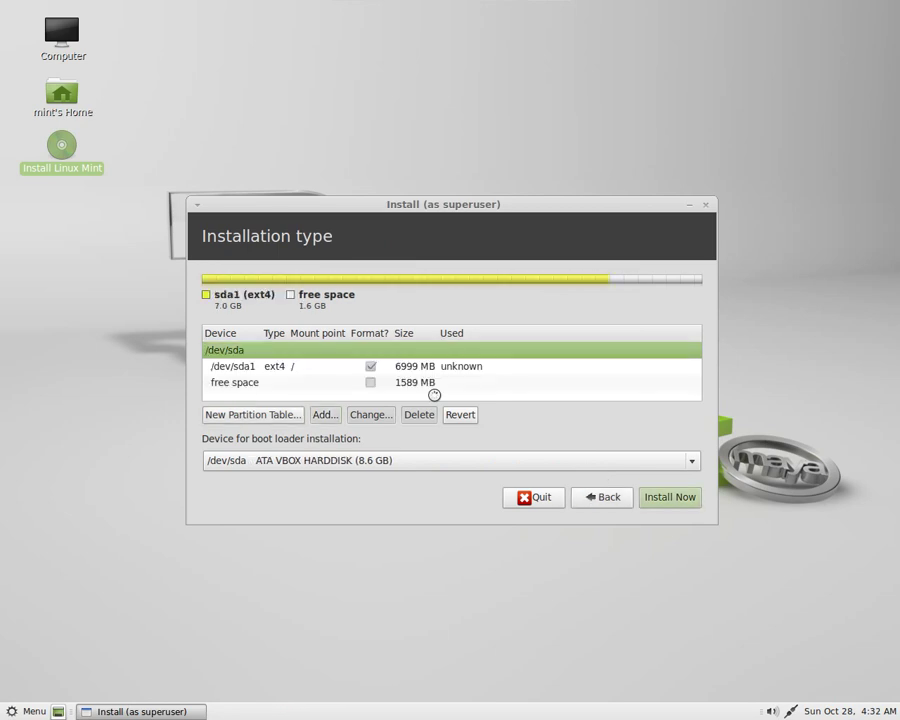
Add a primary swap-area partition from the remaining 1589 MB of free space.
left_click(247, 383)
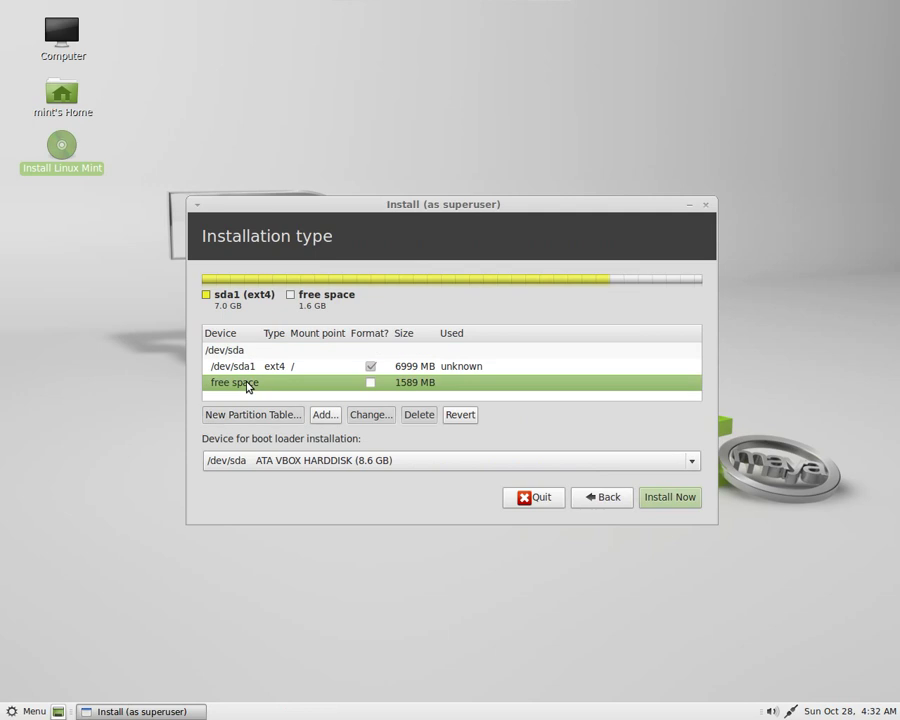
left_click(326, 415)
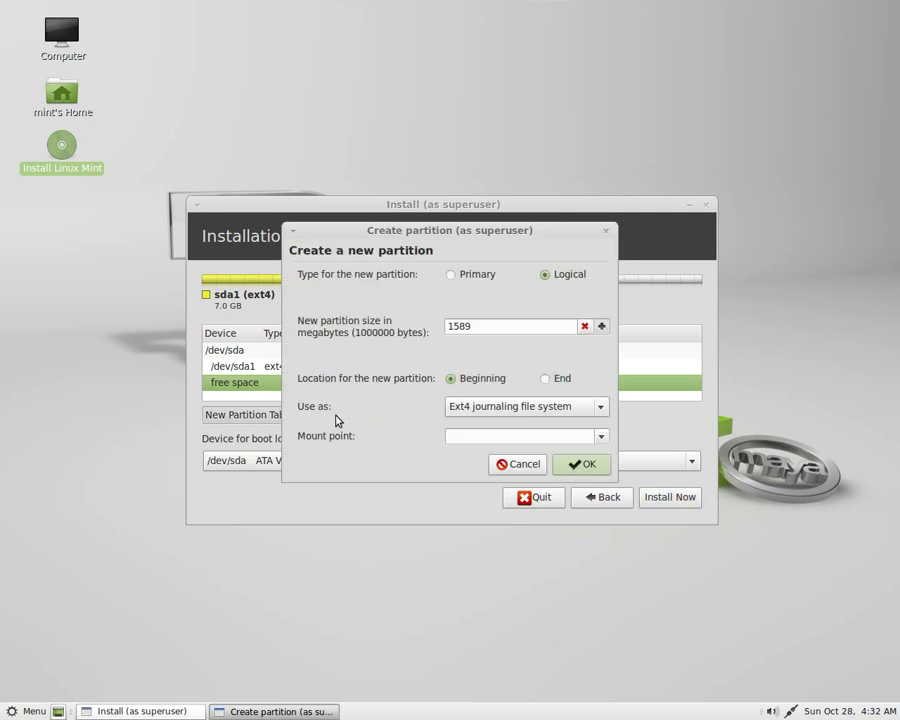
left_click(460, 276)
left_click(538, 407)
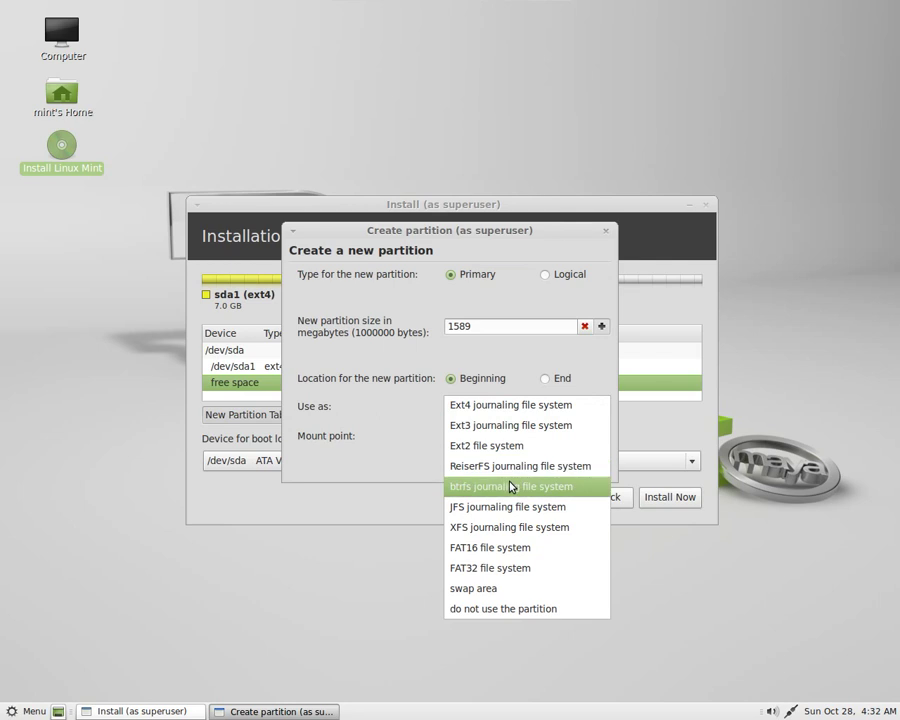
left_click(492, 589)
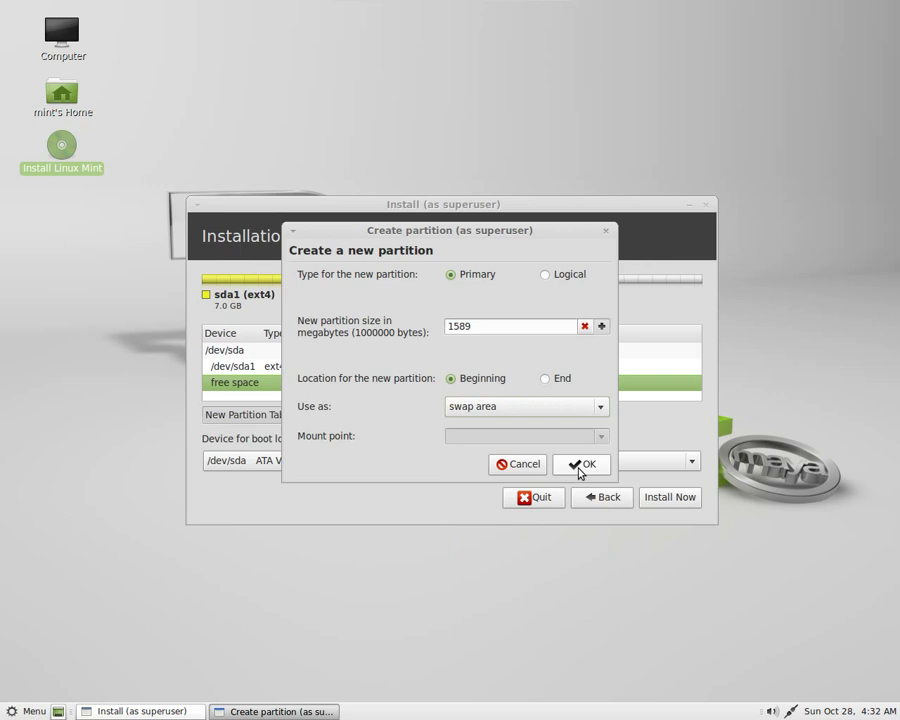
left_click(582, 465)
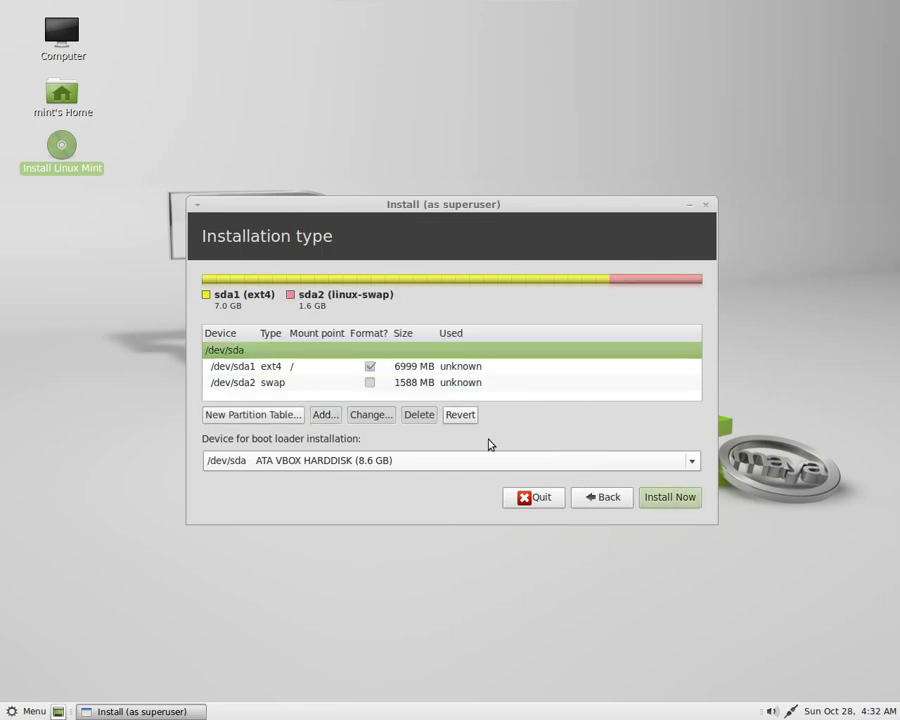
Keep /dev/sda as the boot loader device and start the installation.
left_click(275, 386)
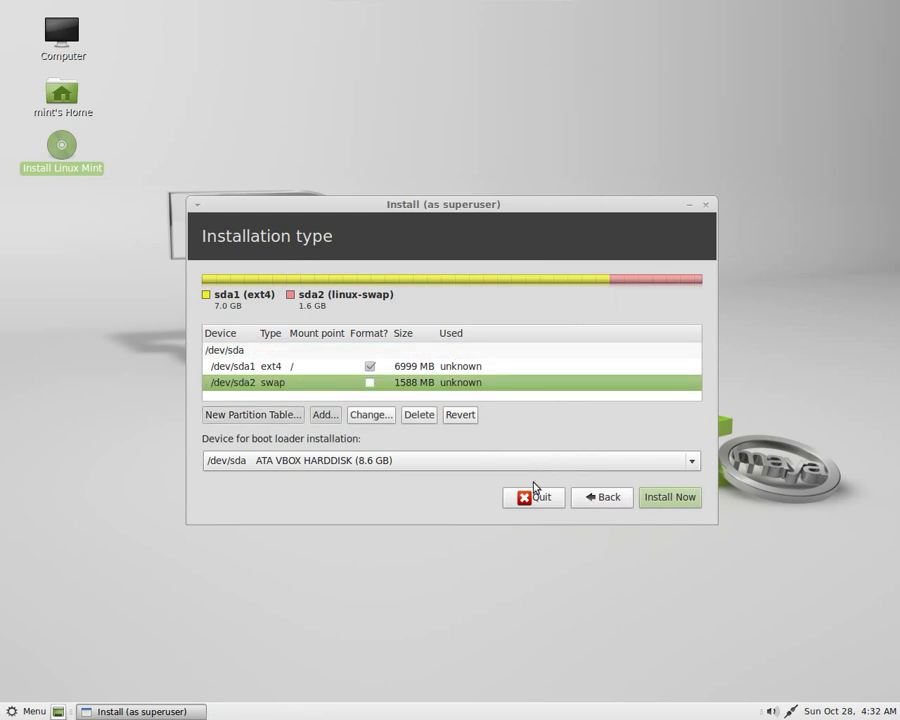
left_click(695, 462)
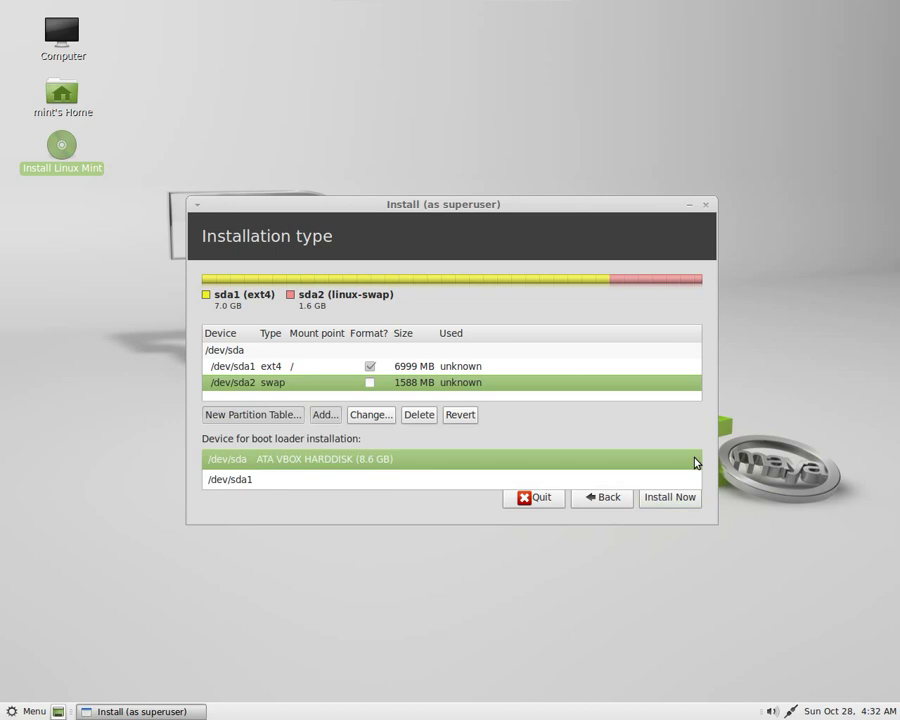
left_click(600, 438)
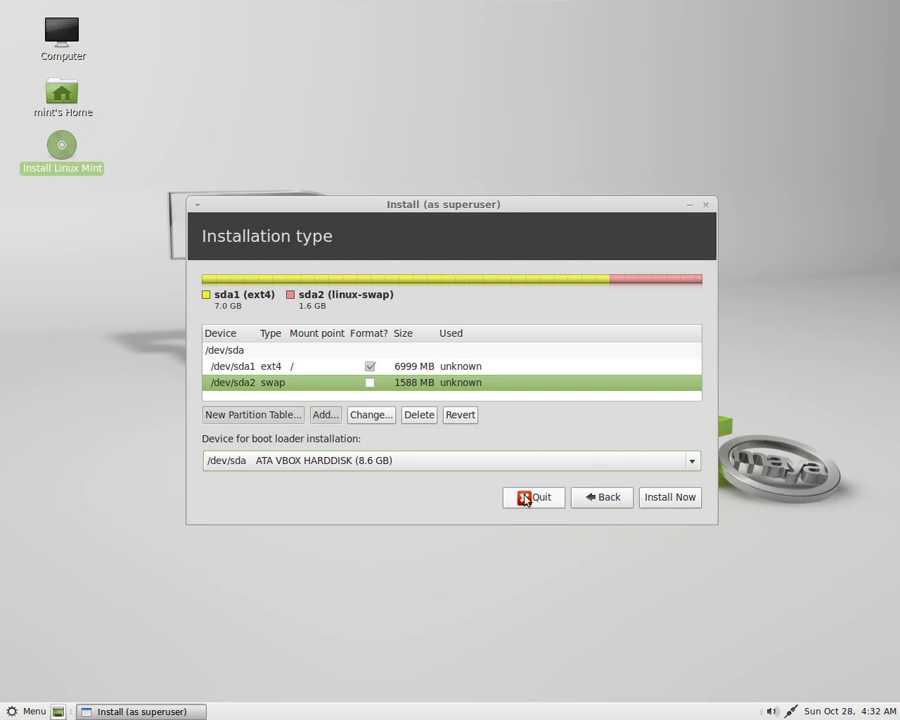
left_click(675, 499)
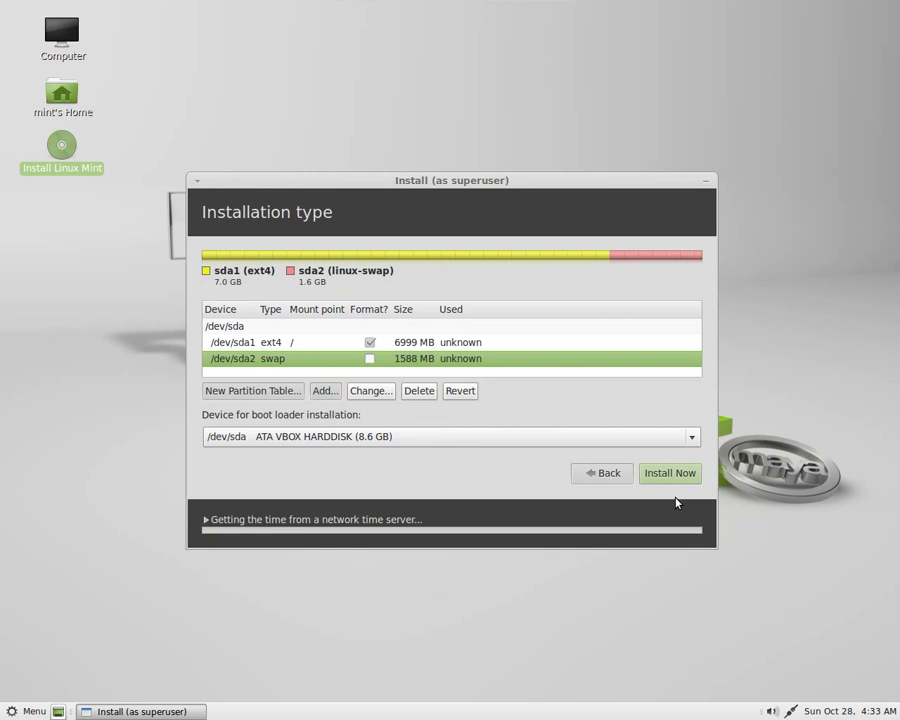
Confirm Montreal as the installation location.
left_click(667, 476)
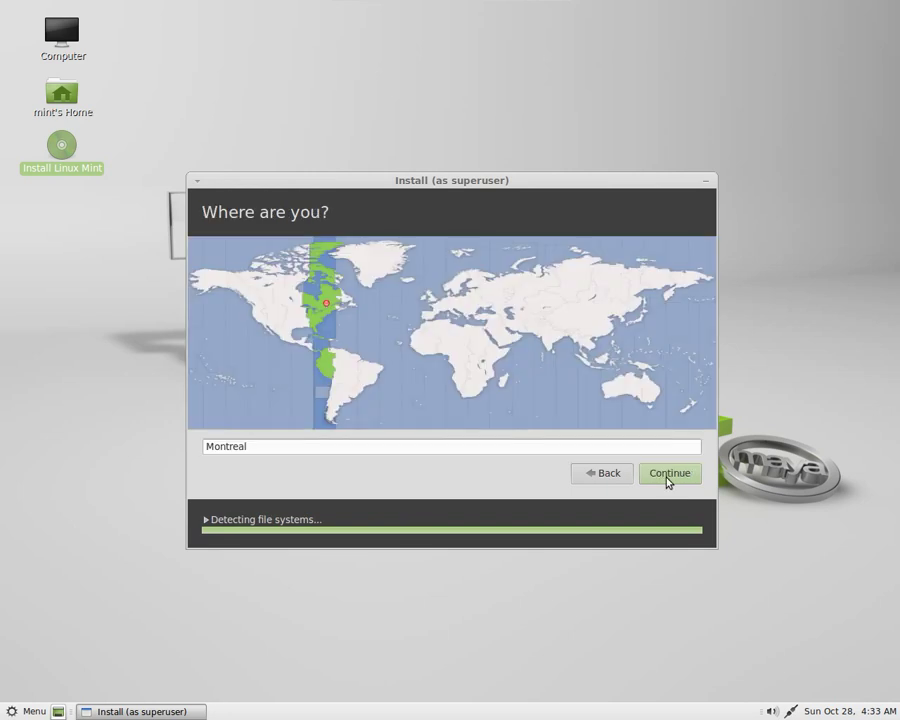
left_click(667, 476)
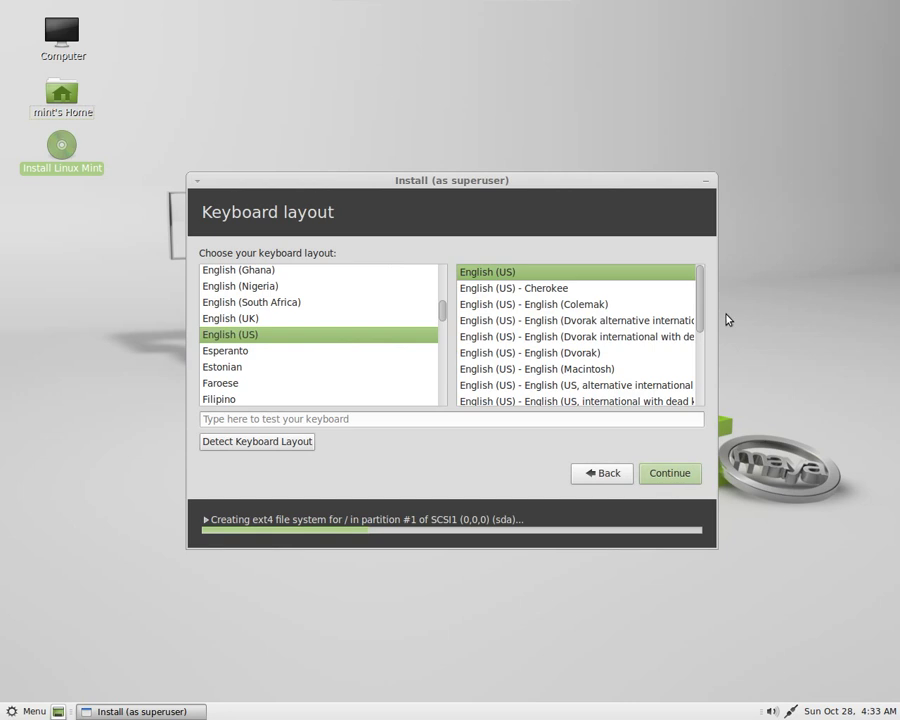
left_click_drag(703, 331, 623, 289)
mouse_move(445, 309)
left_mouse_down()
mouse_move(446, 279)
mouse_move(447, 400)
mouse_move(445, 314)
left_mouse_up()
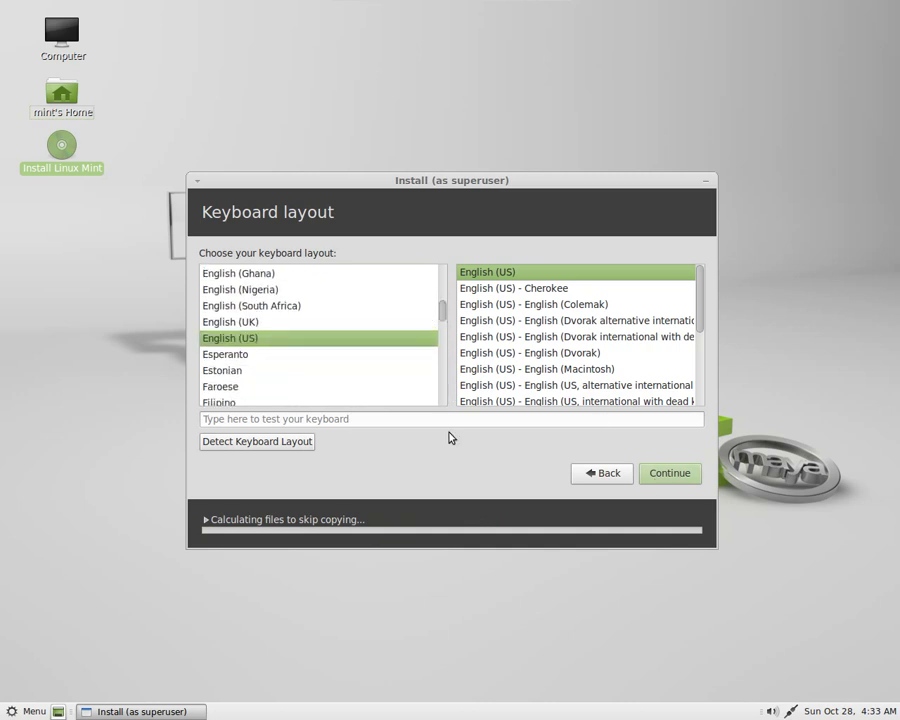
Type test text in the keyboard test box and accept the English (US) layout.
left_click(381, 422)
type("testing")
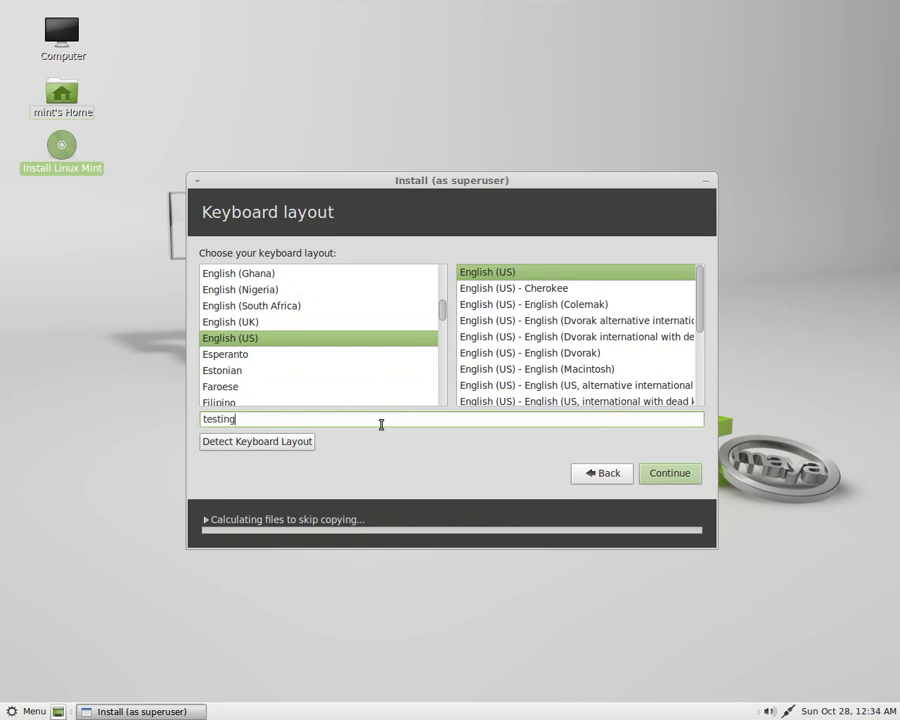
type(" asdfadsfadsfa")
left_click(675, 476)
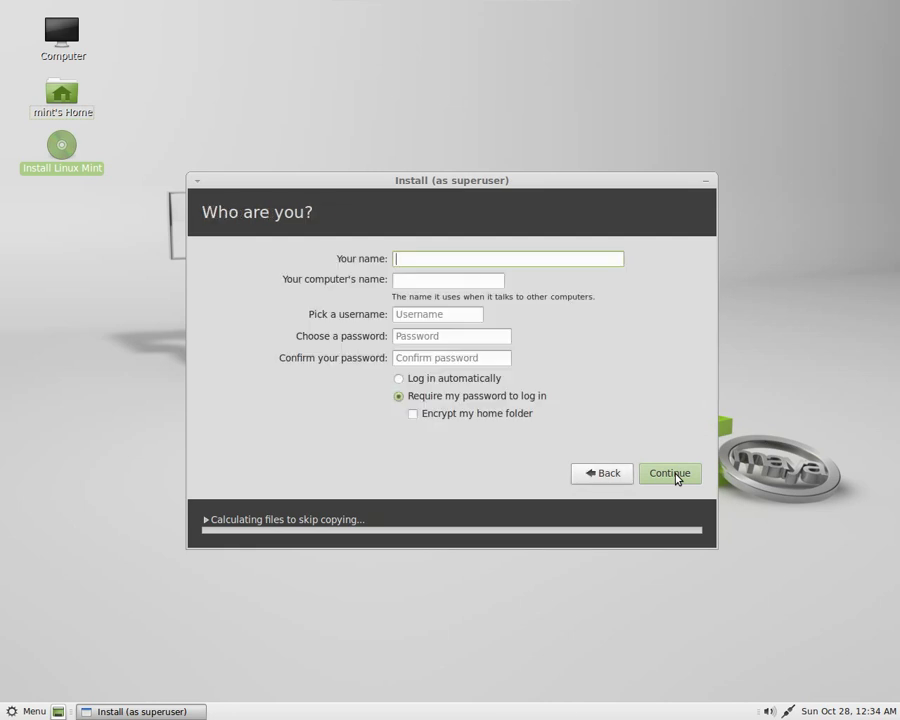
Enter the user's name and account password, then submit the account details.
type("westlake")
key("Tab")
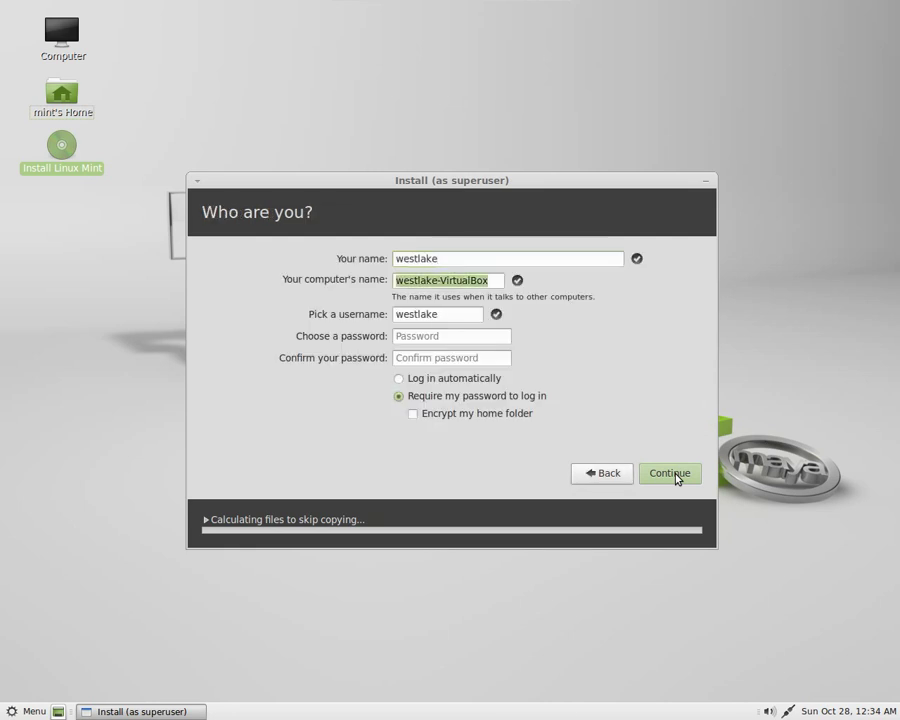
key("Tab")
key("Tab")
type("********")
key("Tab")
type("********")
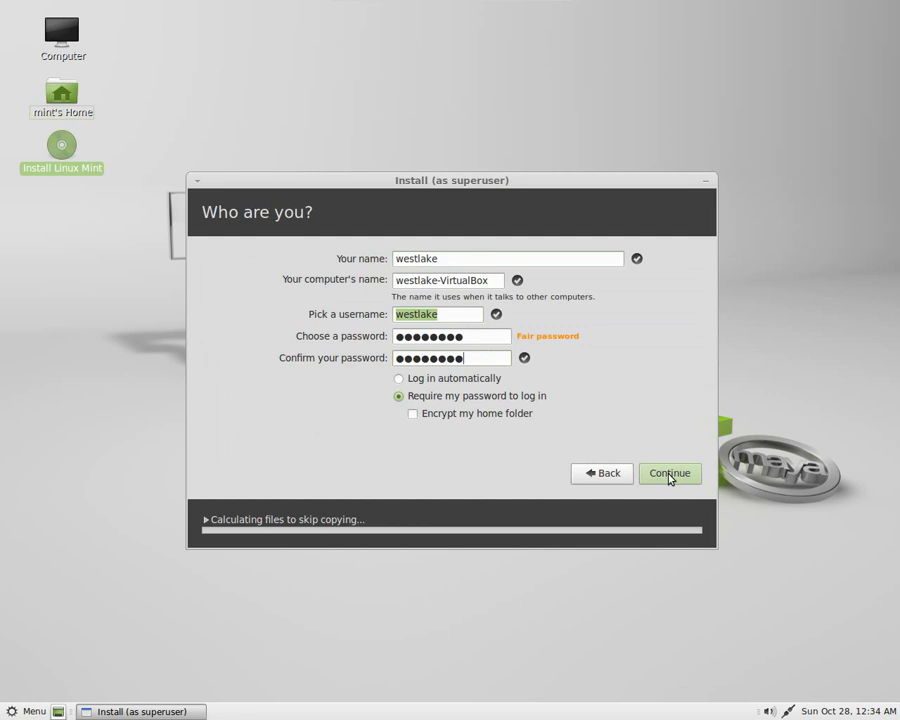
left_click(669, 476)
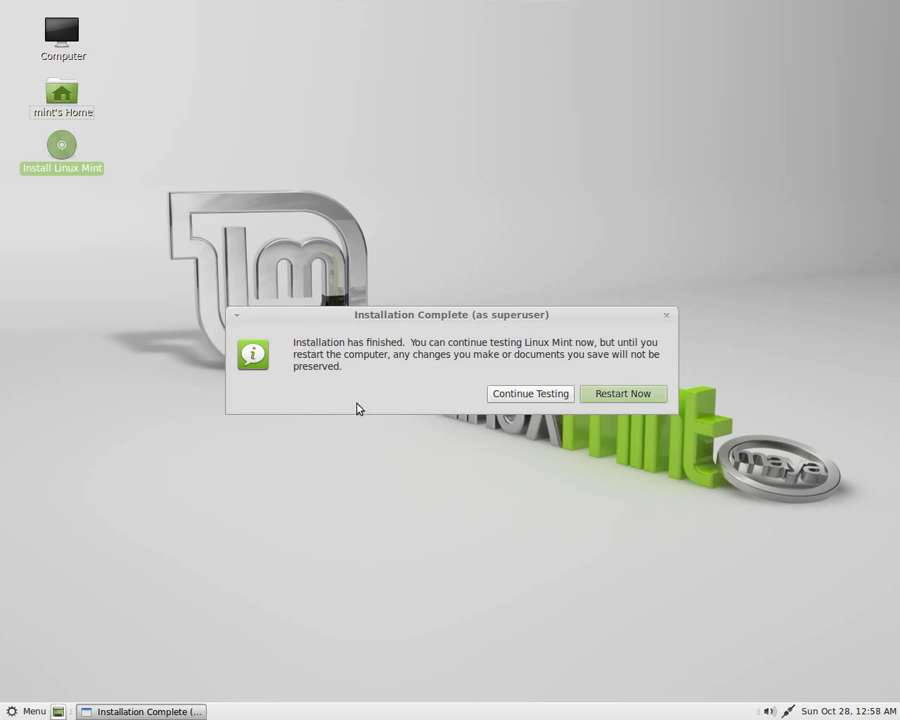
Restart the computer from the Installation Complete dialog.
left_click_drag(530, 320, 498, 267)
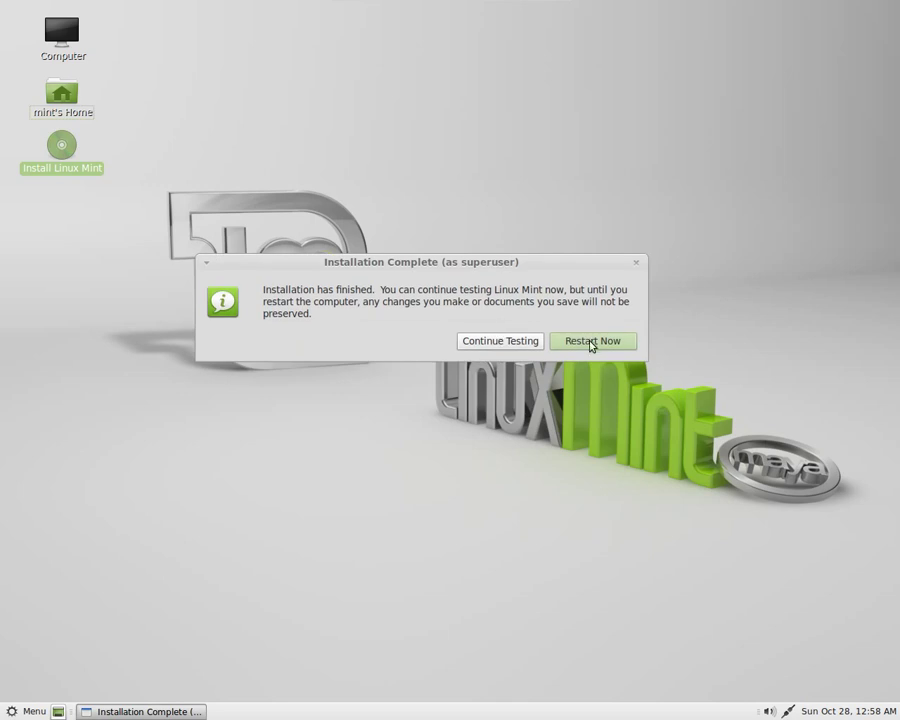
key("Return")
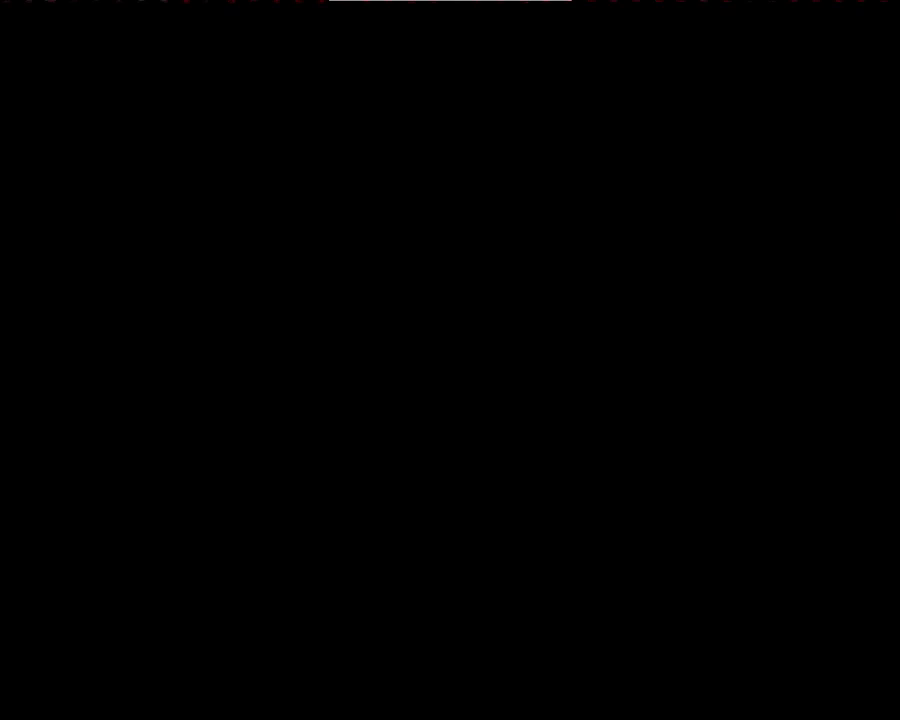
Log in at the MDM greeter with the account password to reach the Mint desktop.
key("Return")
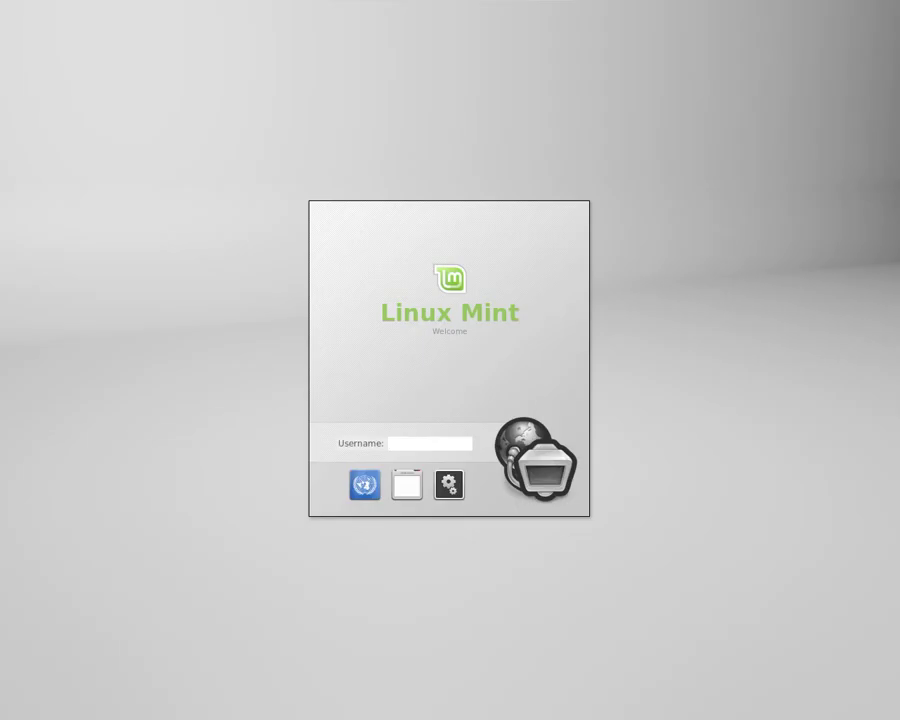
key("Return")
type("*********")
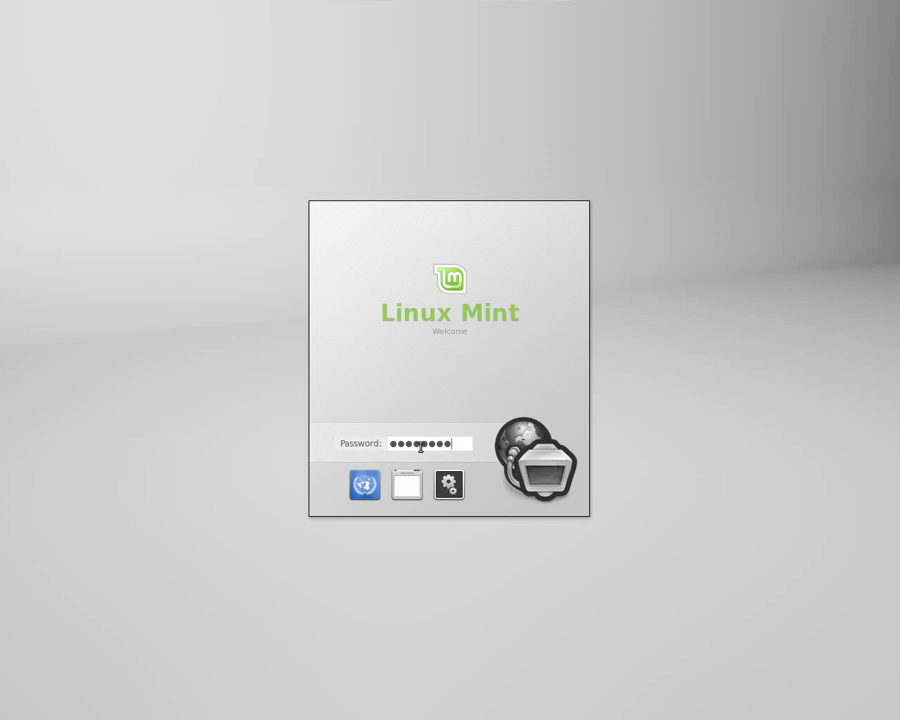
key("Return")
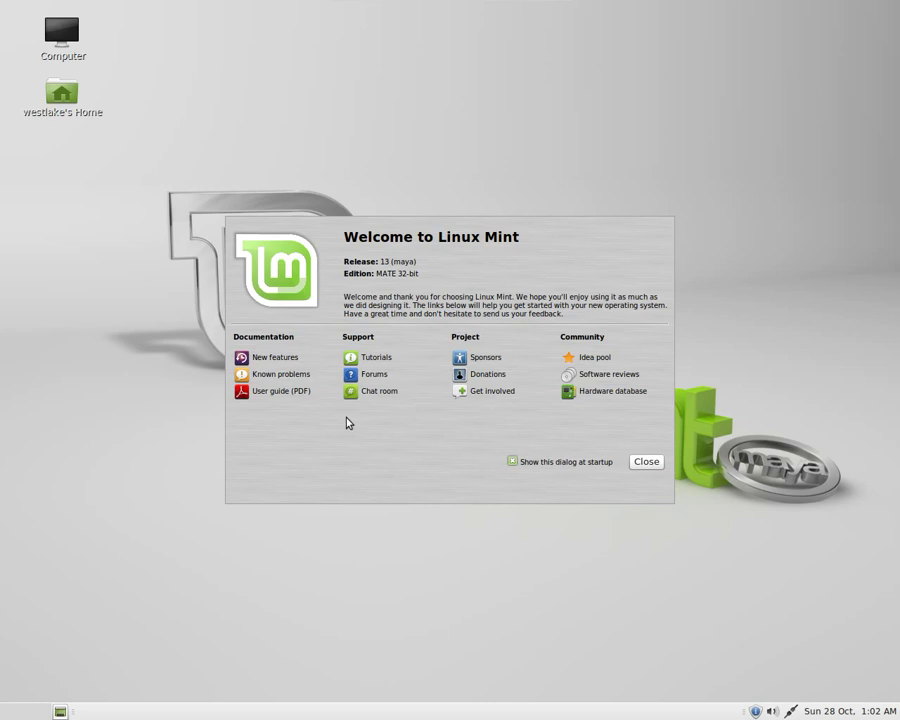
left_click(275, 358)
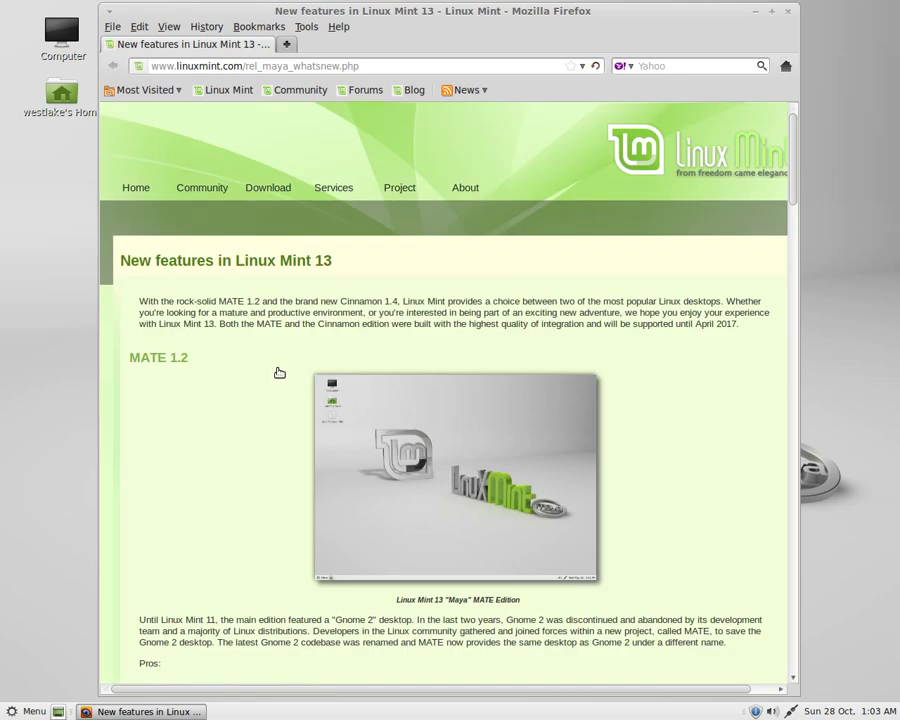
scroll(290, 365, "down", 6)
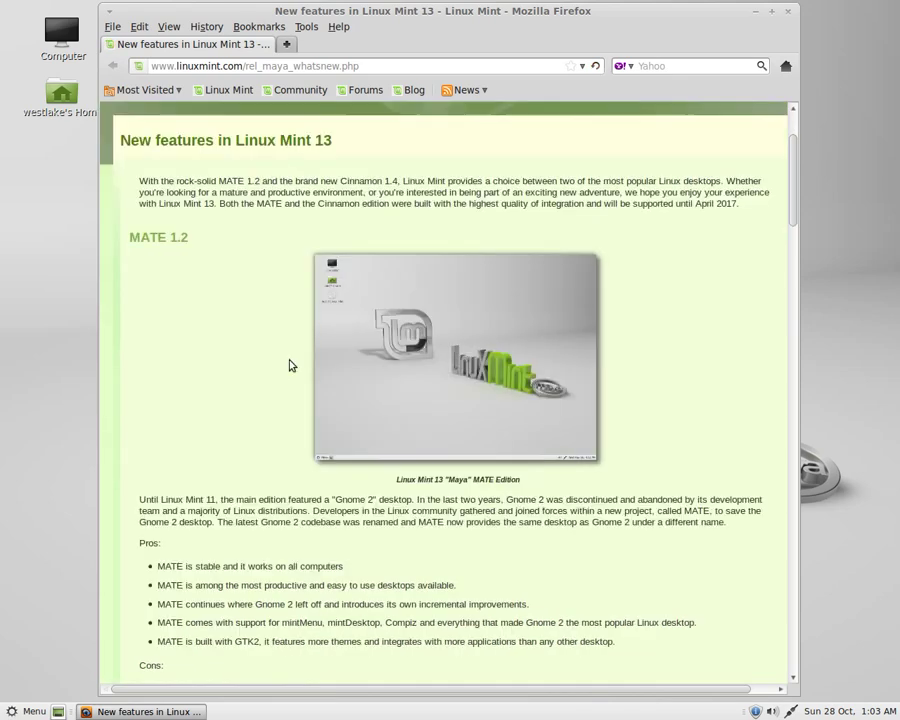
scroll(288, 370, "down", 6)
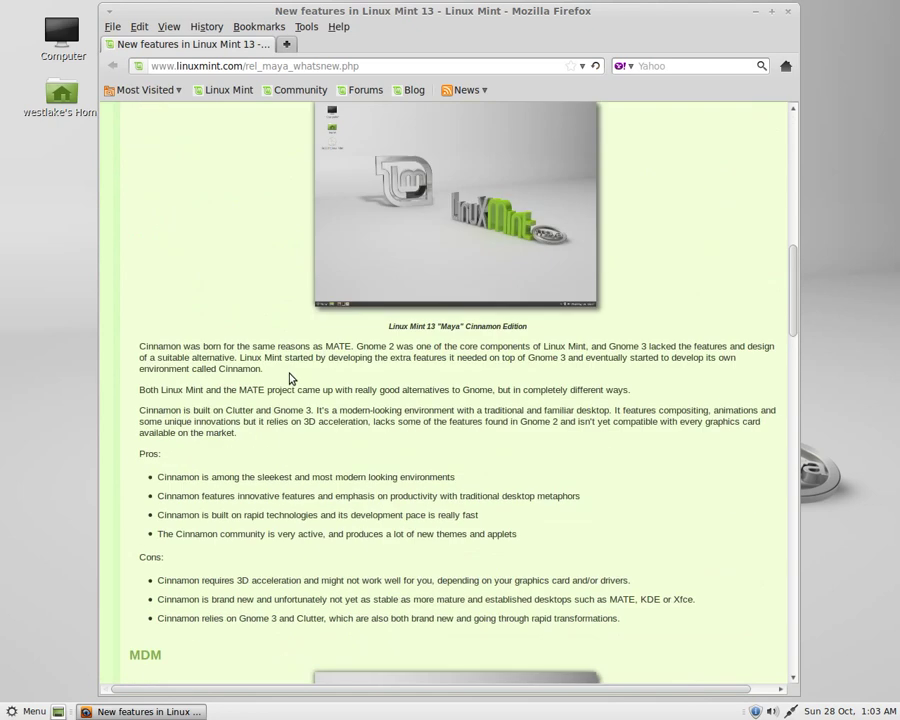
scroll(290, 380, "down", 7)
scroll(293, 384, "down", 6)
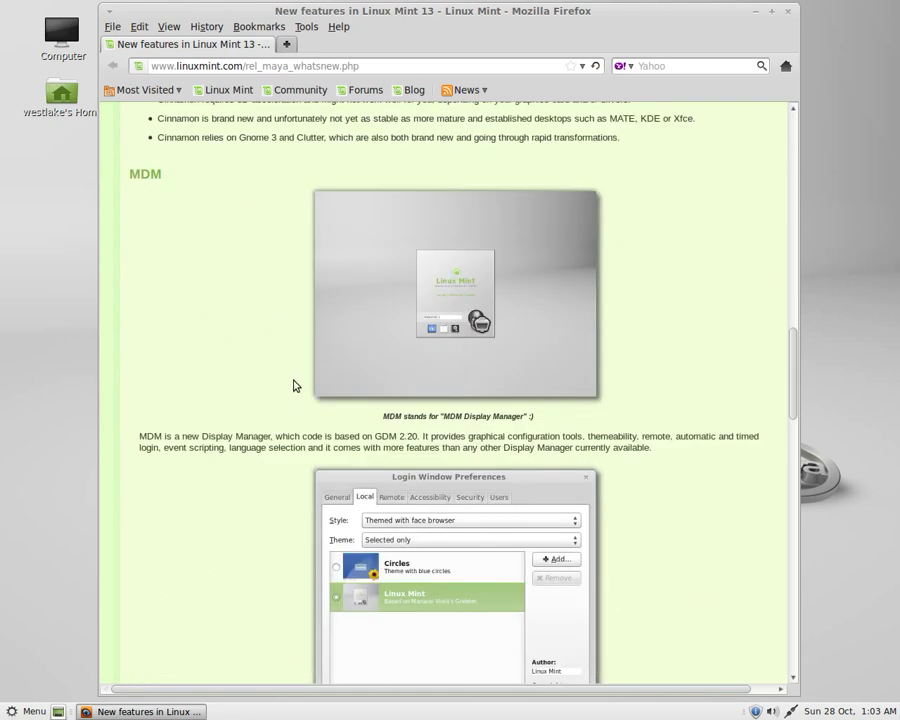
left_click_drag(793, 397, 808, 647)
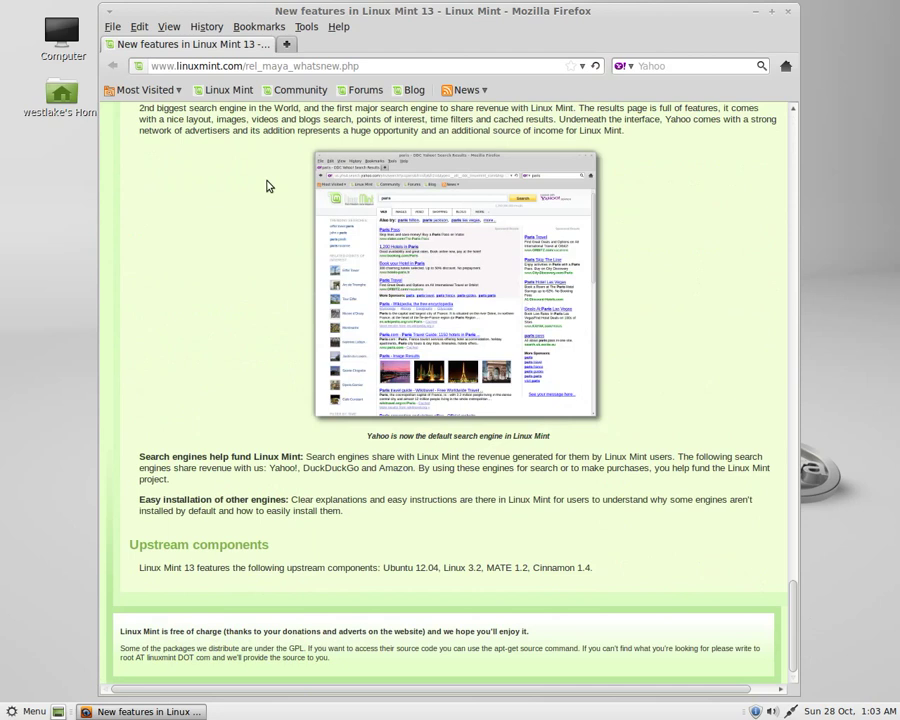
left_click(791, 13)
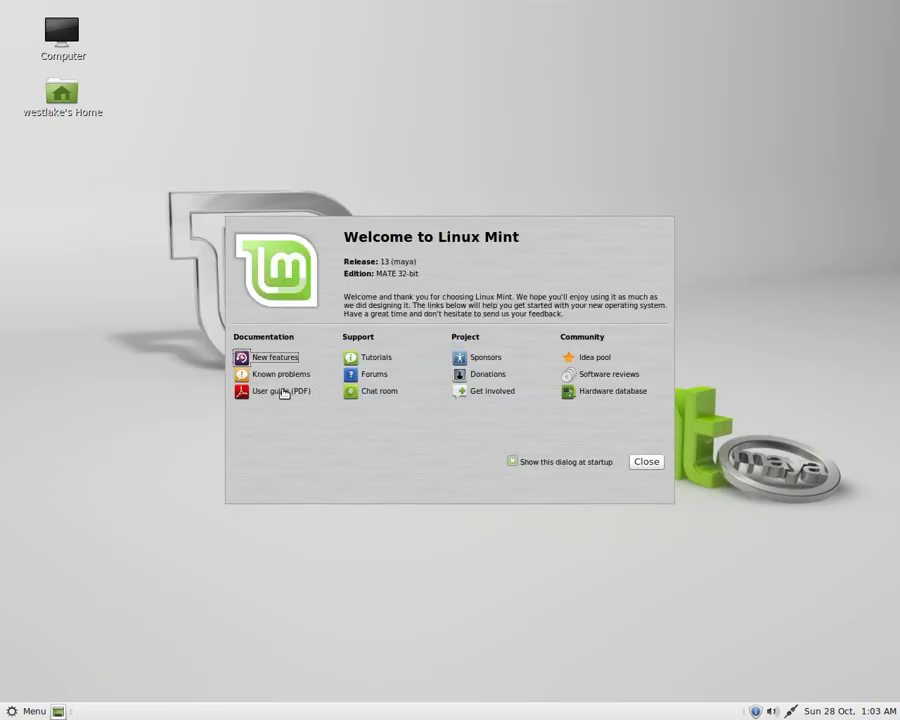
View the Tutorials page in Firefox, close it, and close the Welcome dialog.
left_click(380, 359)
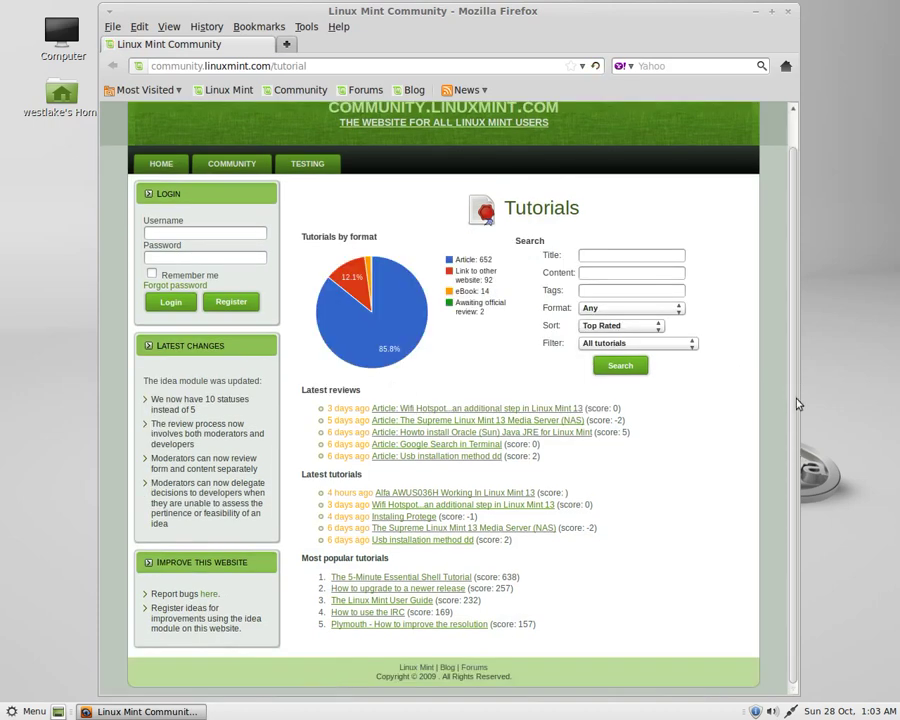
left_click(790, 14)
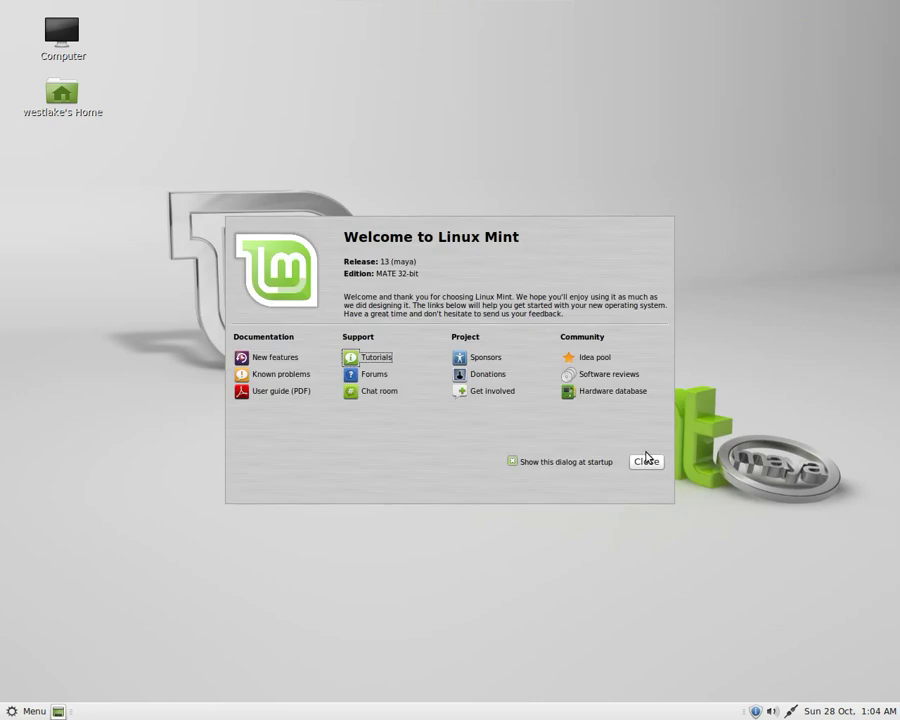
left_click(646, 462)
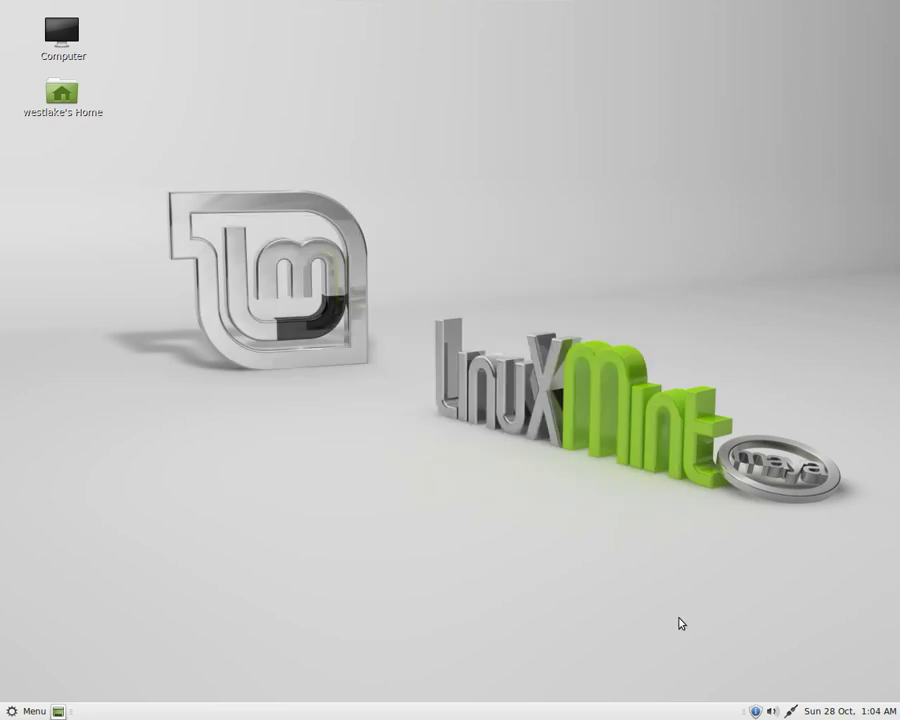
left_click(771, 712)
left_click(775, 711)
left_click(790, 712)
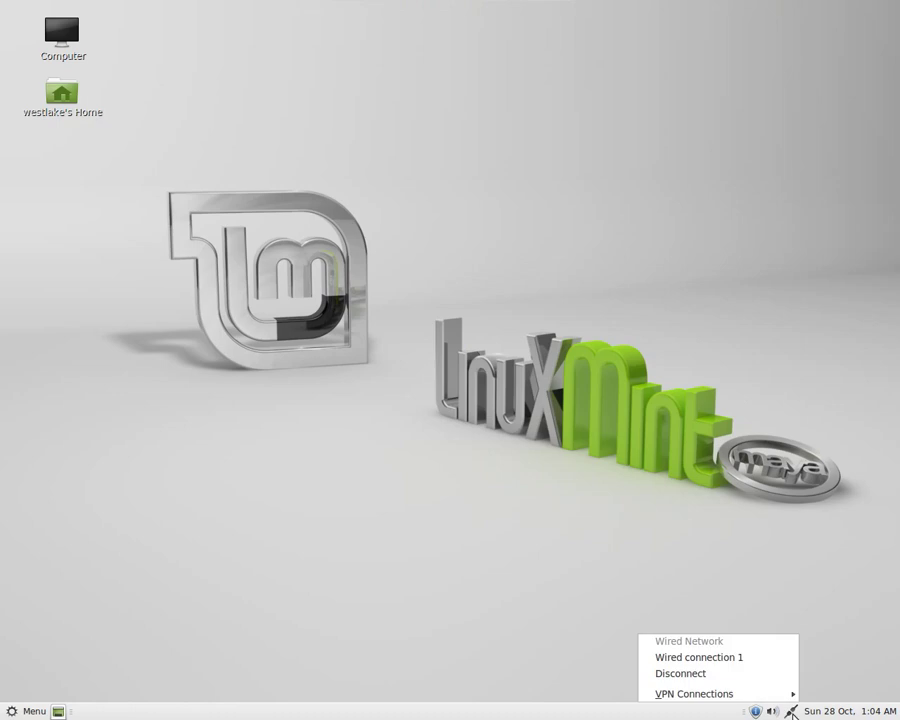
left_click(698, 577)
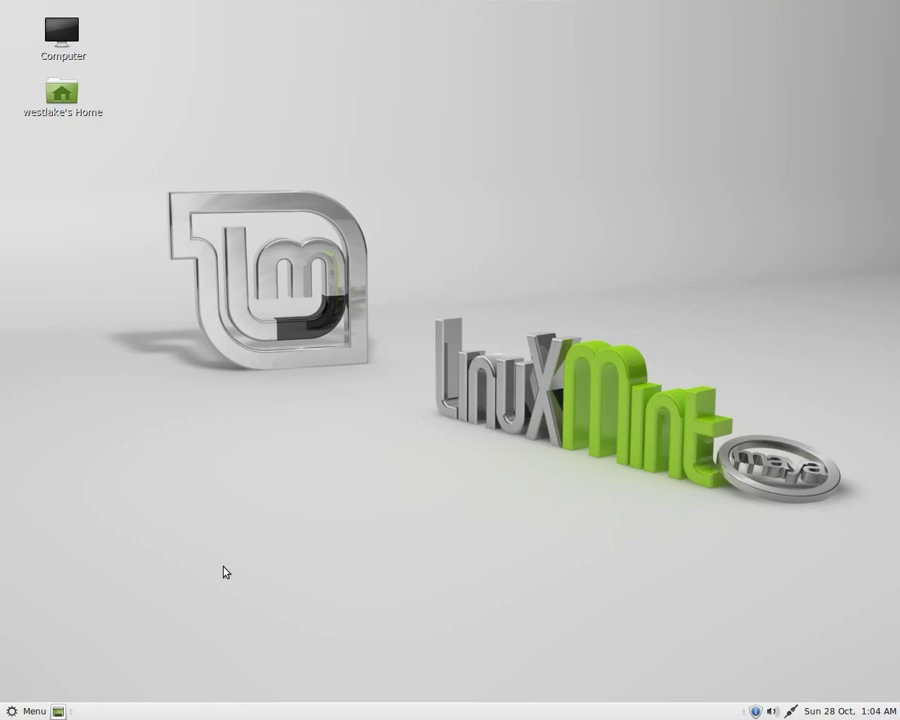
Open a terminal and refresh the package lists with apt-get update.
key("ctrl+alt+t")
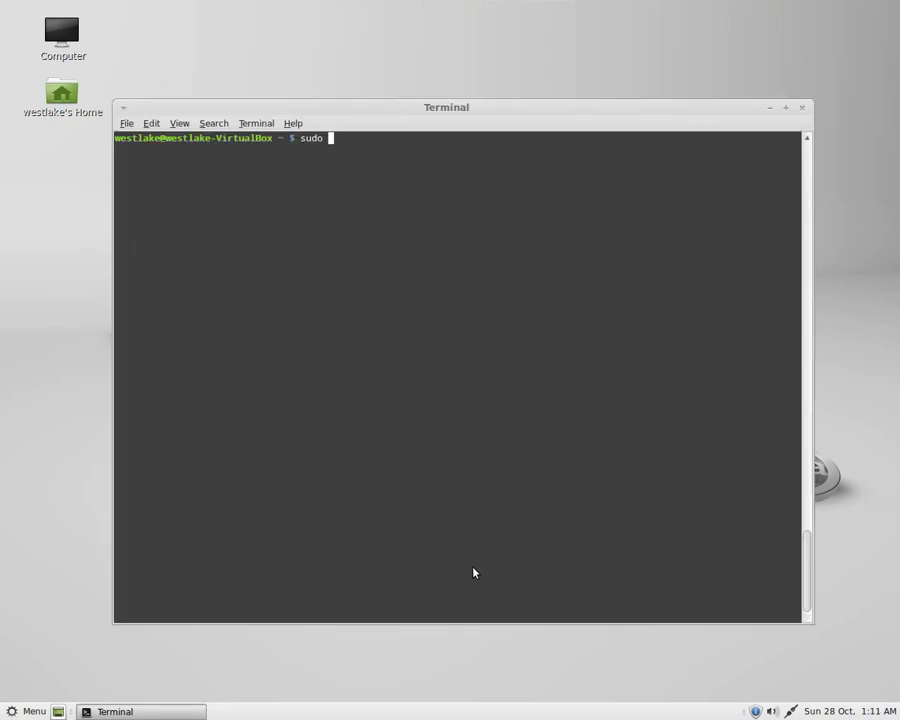
type("apt-get update")
key("Return")
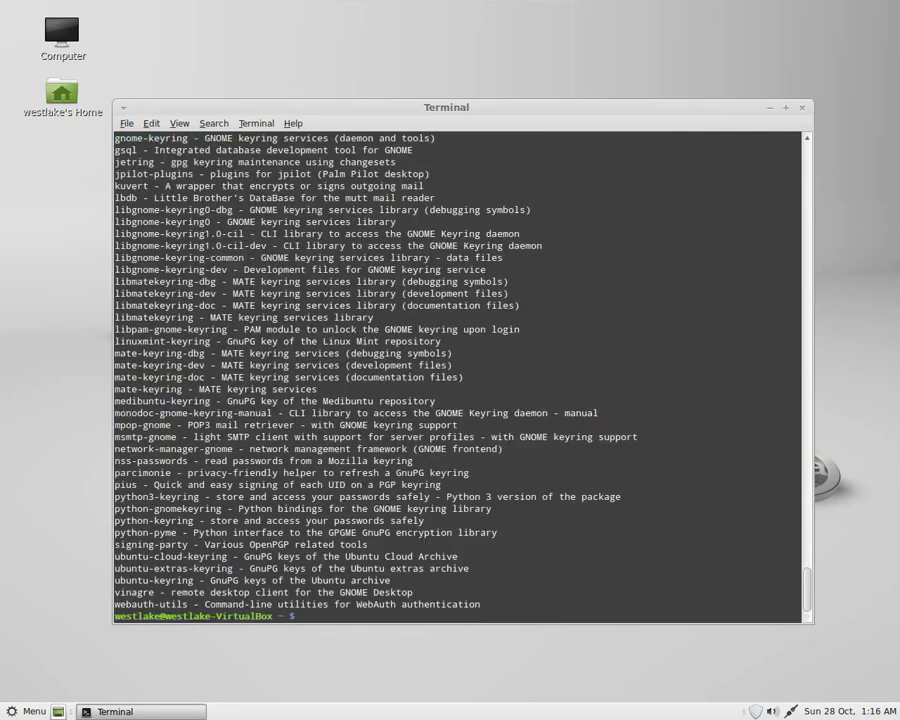
Trim the unwanted lines from the package list in tmpo.txt using pluma.
type("pluma tmpo.txt")
key("Return")
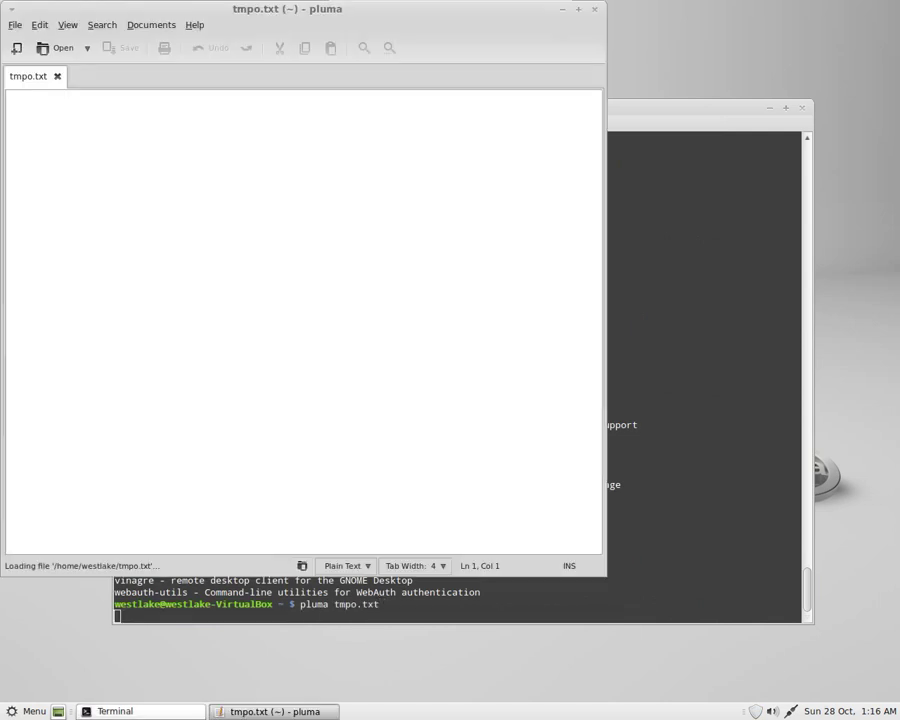
key("shift+Down")
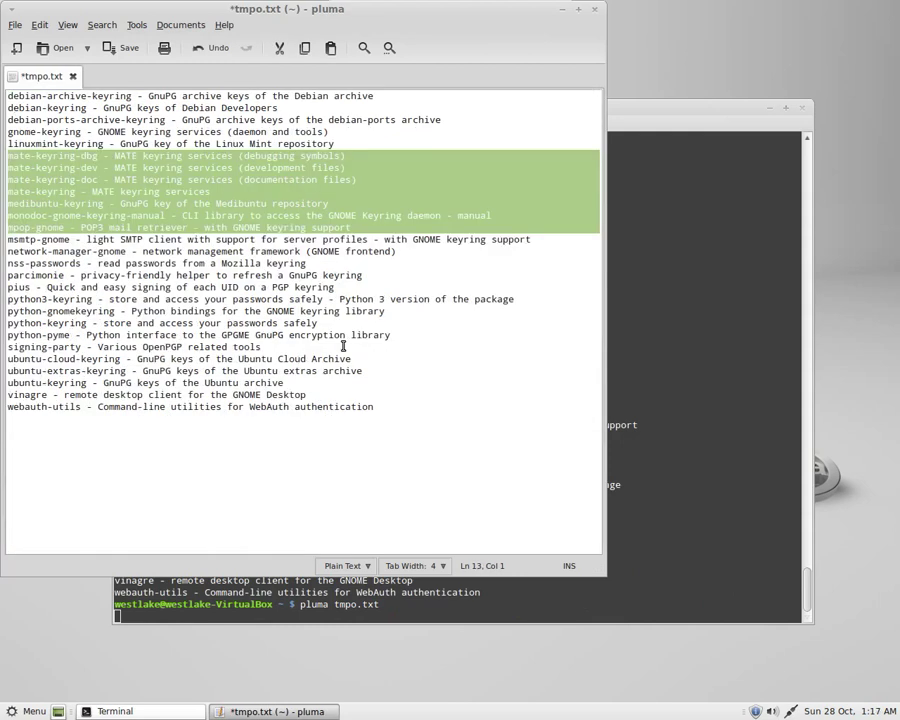
key("shift+Down")
key("shift+Down")
key("shift+Down")
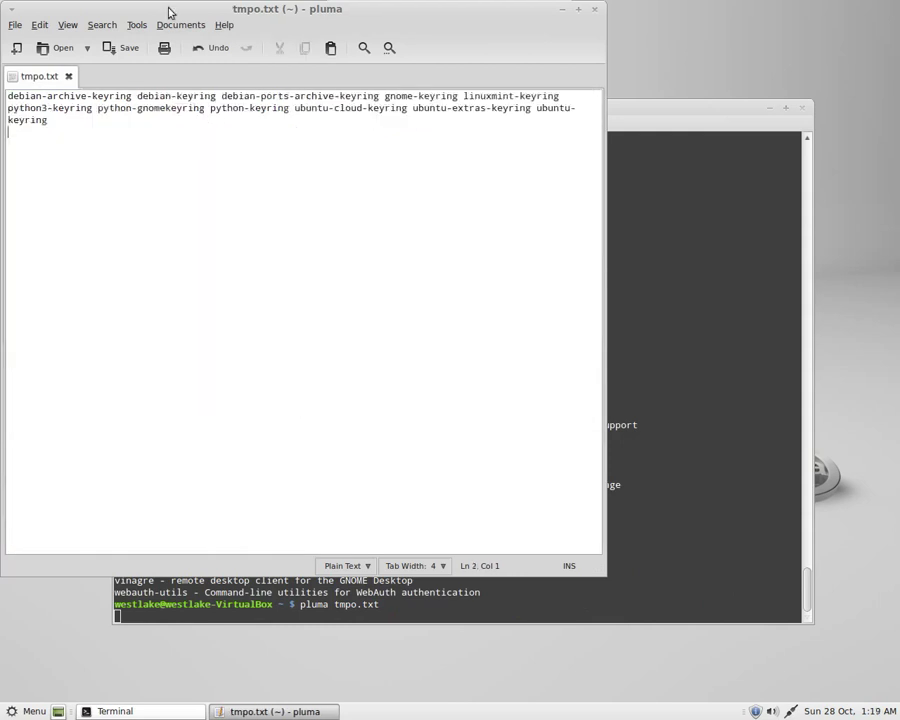
left_click_drag(169, 12, 319, 96)
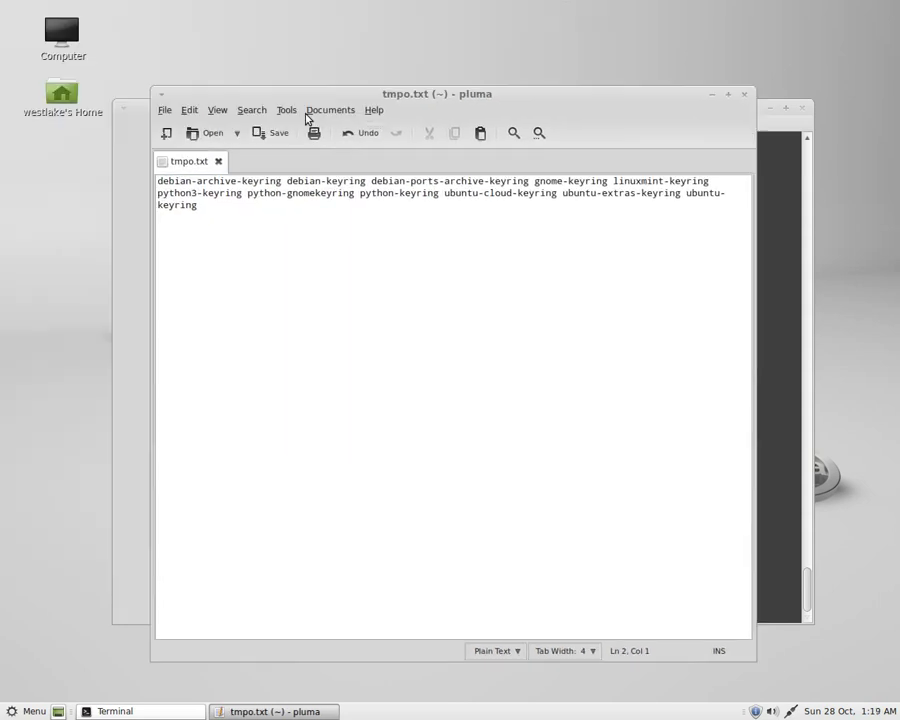
left_click(160, 110)
left_click(195, 279)
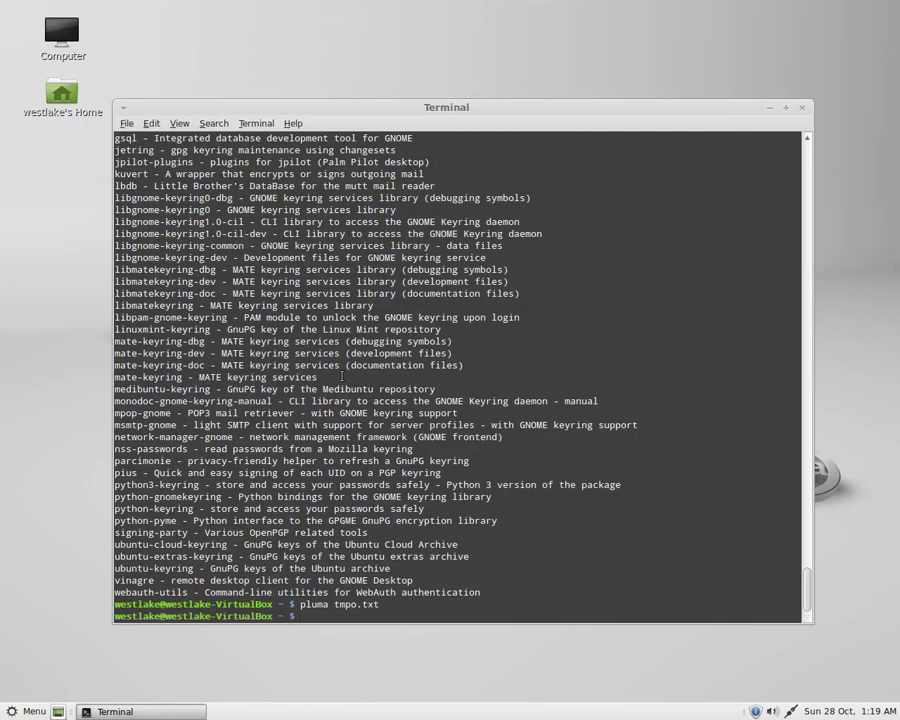
Run sudo apt-get install on the pasted keyring package list.
key("ctrl+l")
type("apt-get install debian-archive-keyring debian-keyring debian-ports-archive-keyring gnome-keyring linuxmint-keyring  python3-keyring python-gnomekeyring python-keyring ubuntu-cloud-keyring ubuntu-extras-keyring ubuntu-keyring")
key("Home")
type("sudo")
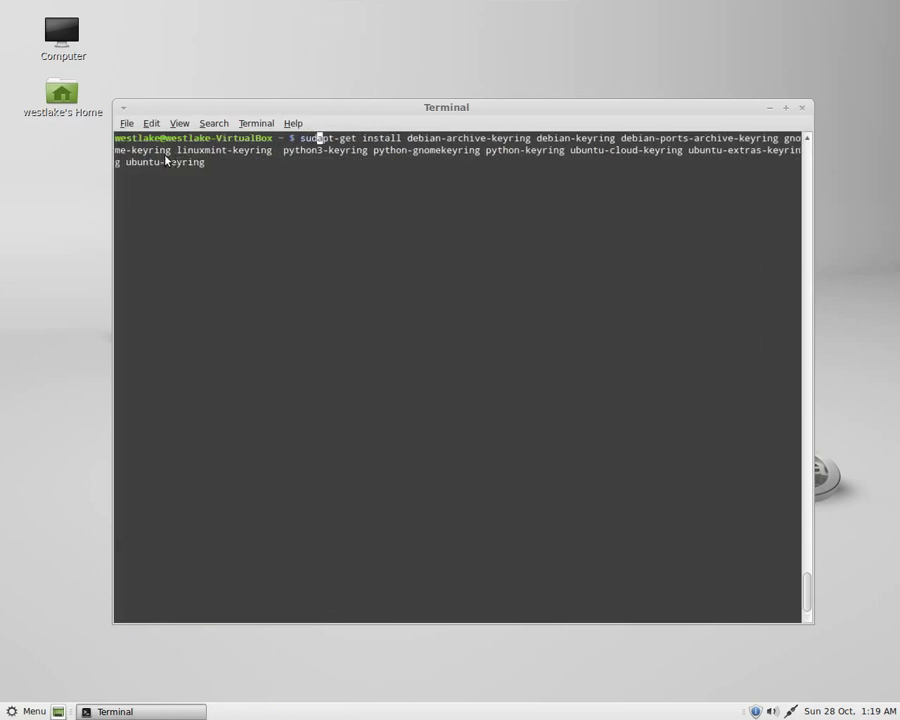
key("End")
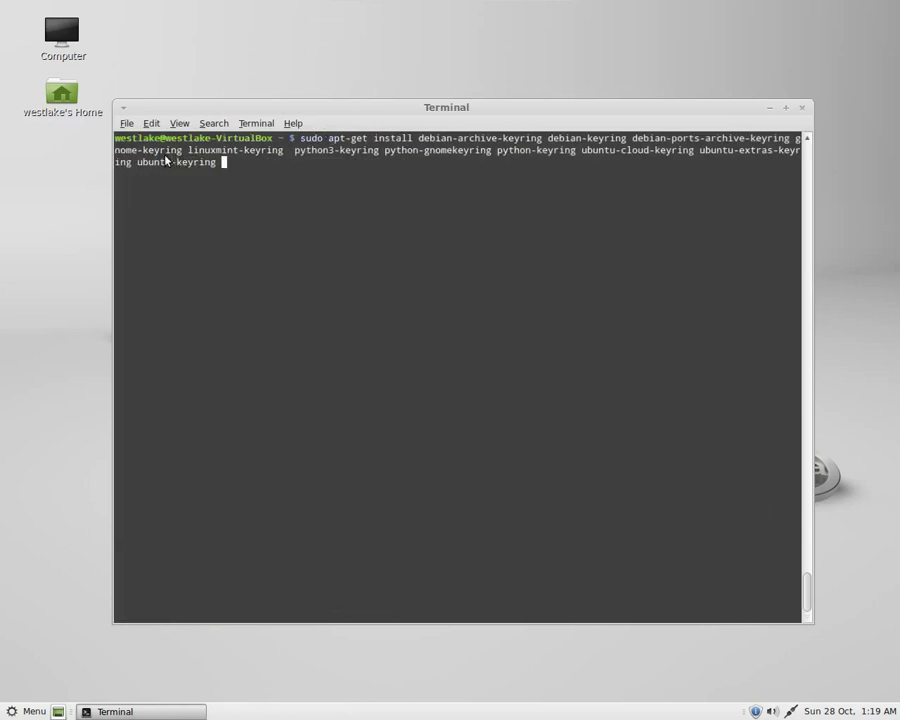
key("Return")
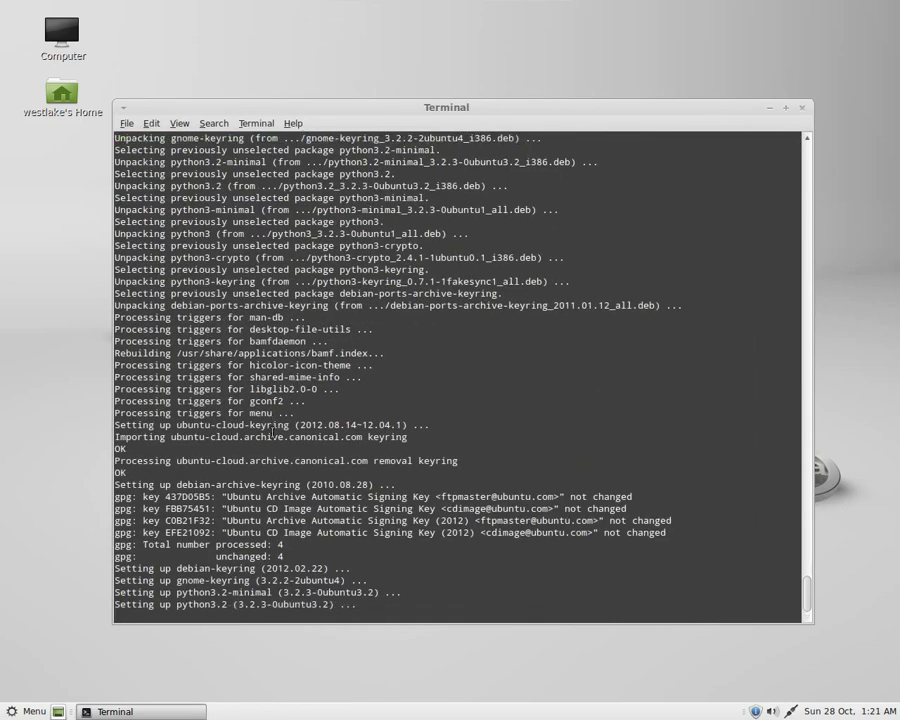
Place a Calculator launcher on the desktop and move the terminal window up and right.
left_click(15, 712)
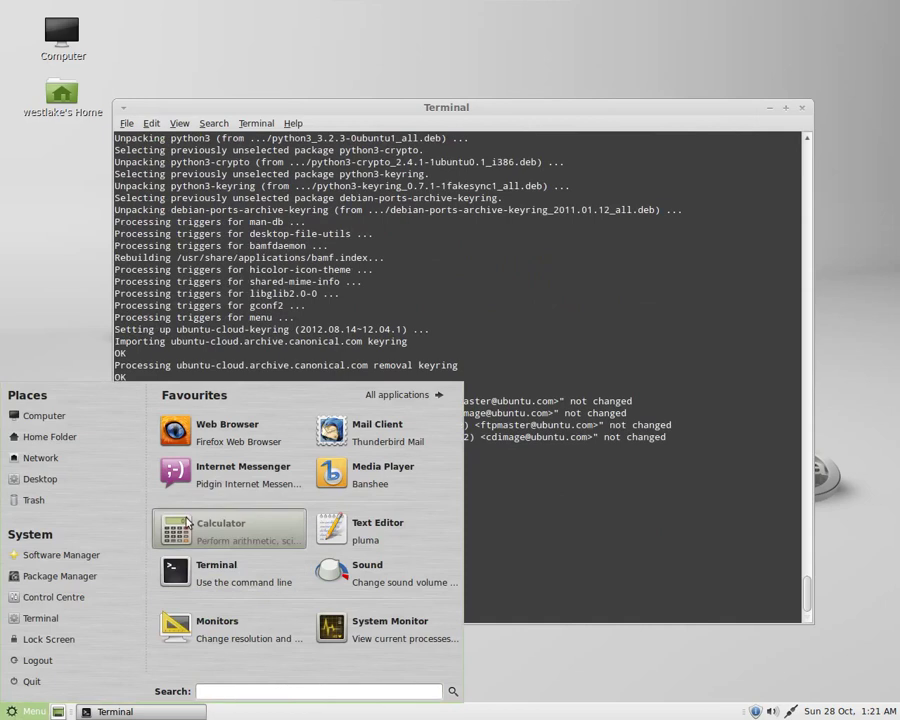
left_click_drag(60, 247, 60, 247)
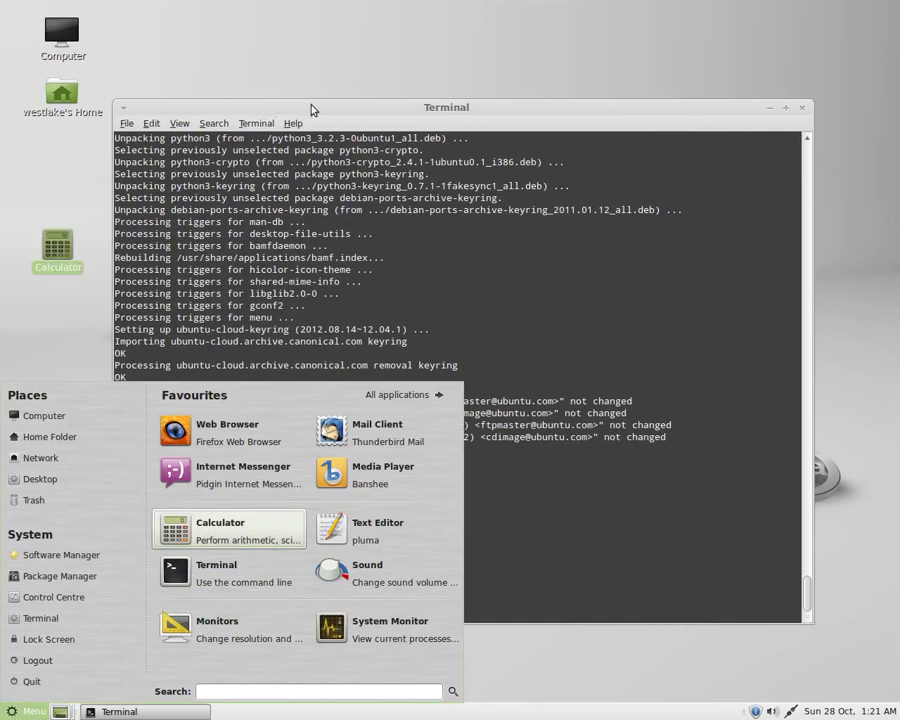
left_click(40, 342)
left_click_drag(240, 106, 275, 45)
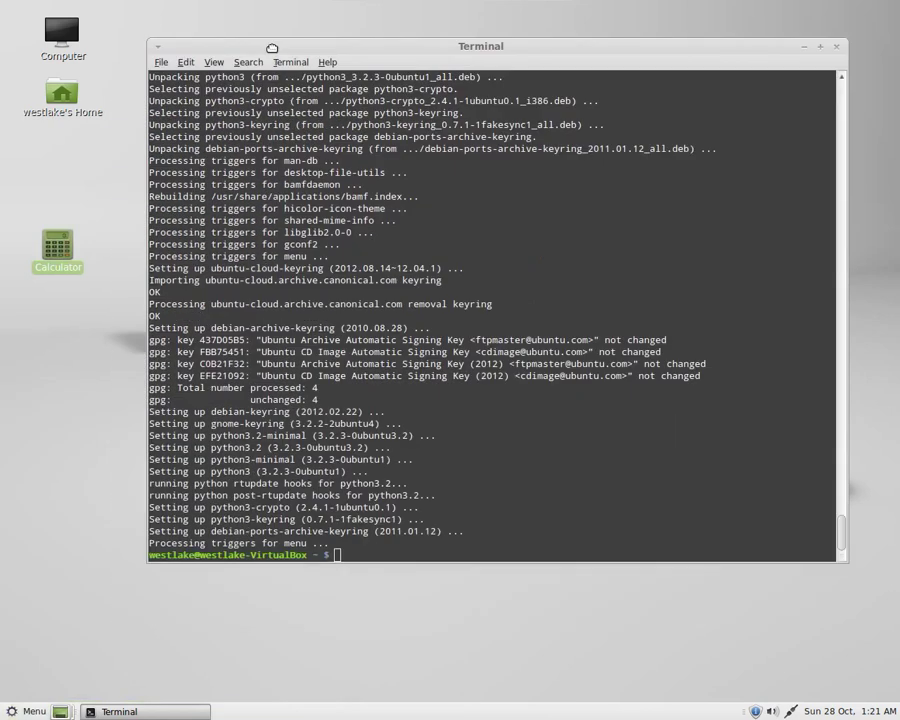
Browse all applications in the Mint Menu, then search for 'desktop' to filter the list.
left_click(25, 711)
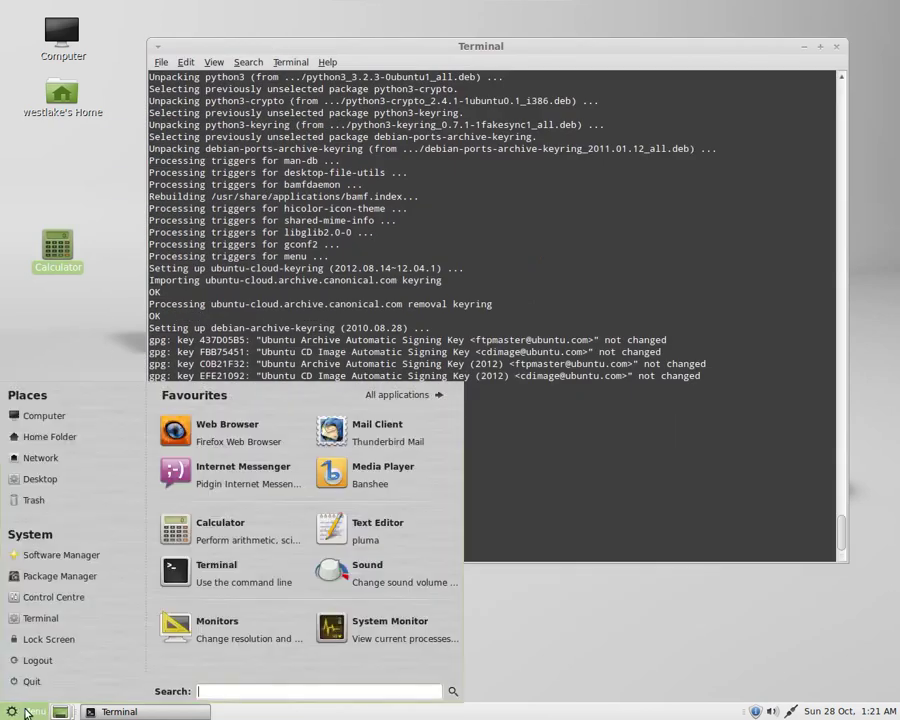
left_click(408, 397)
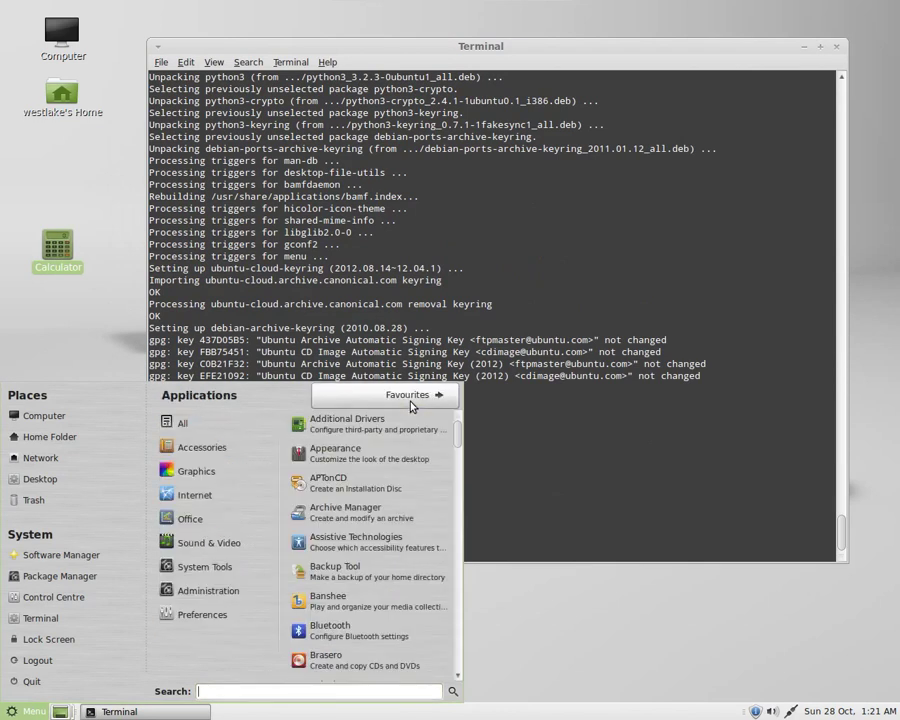
mouse_move(229, 566)
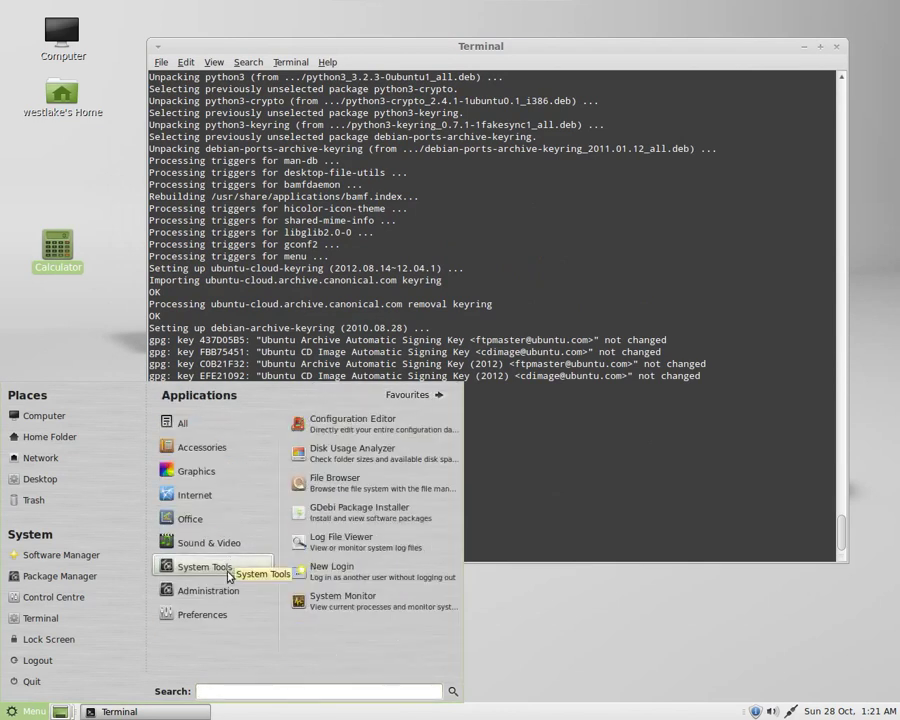
mouse_move(226, 590)
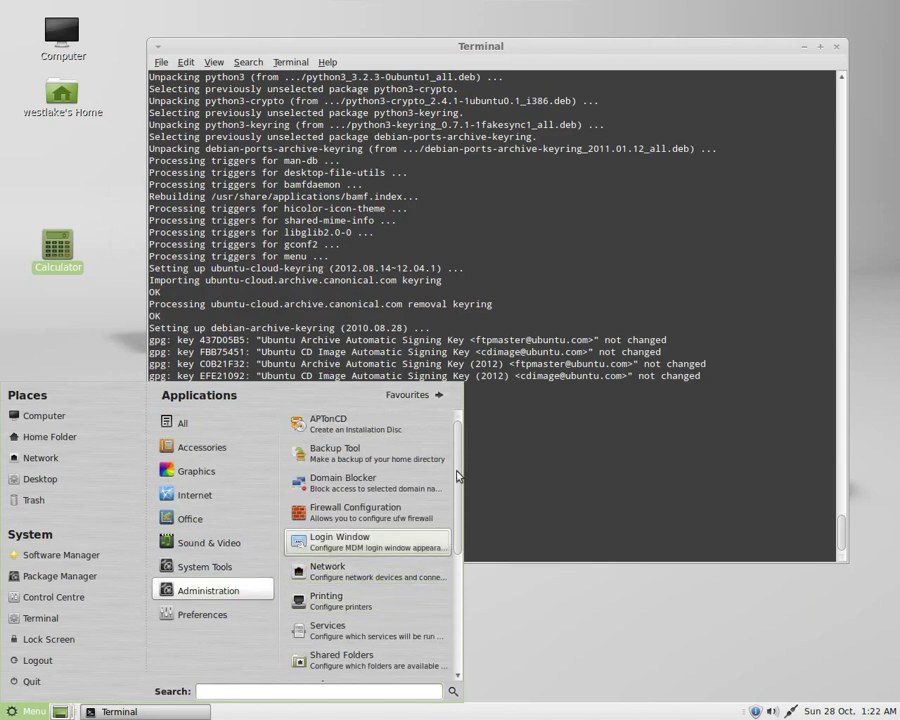
left_click_drag(460, 470, 461, 578)
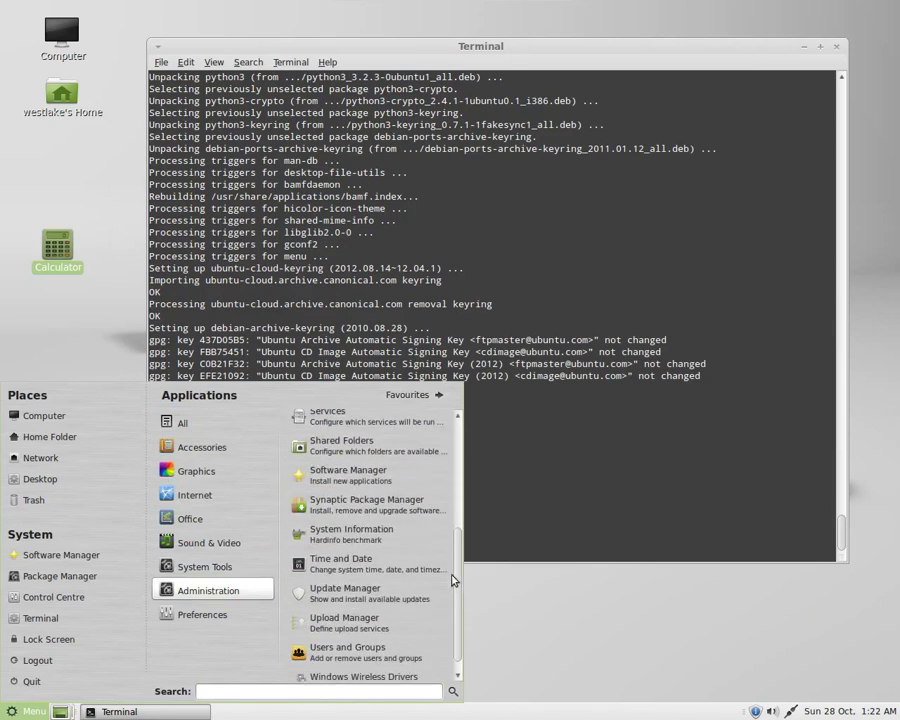
mouse_move(228, 570)
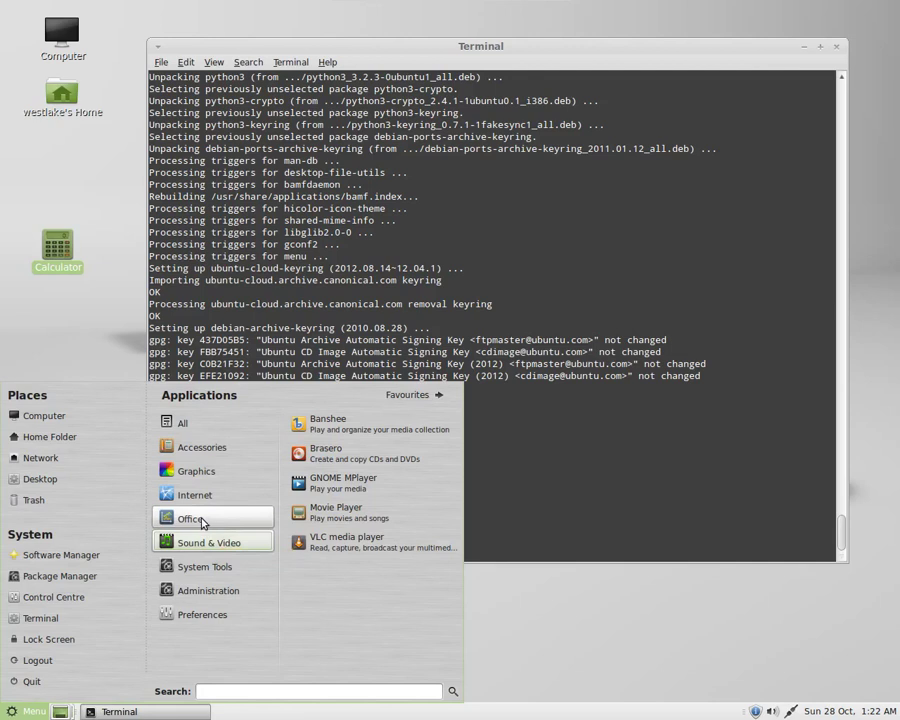
mouse_move(203, 521)
mouse_move(201, 451)
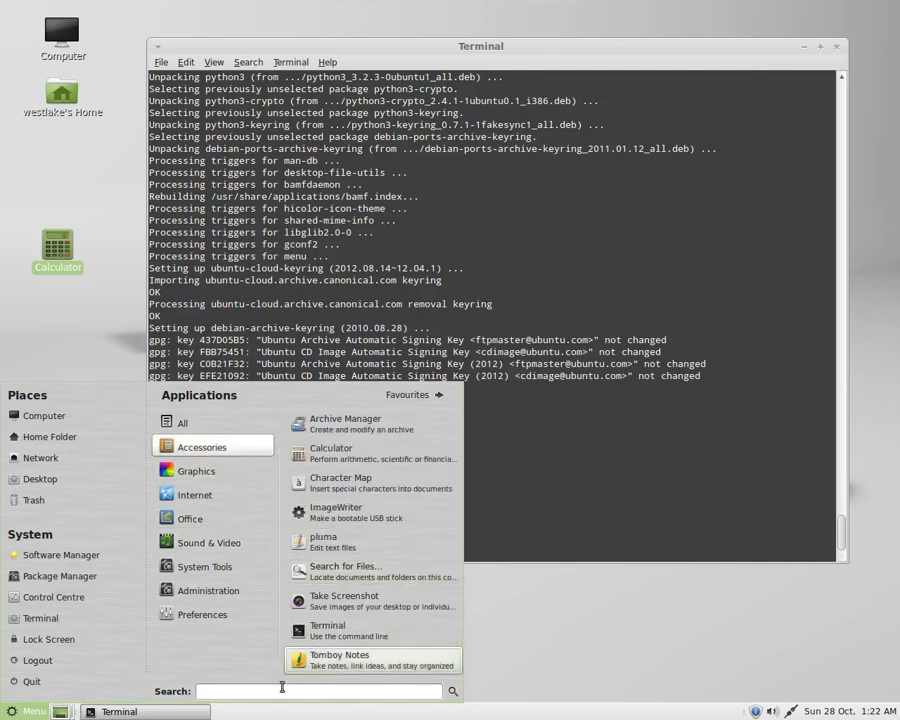
type("desktop")
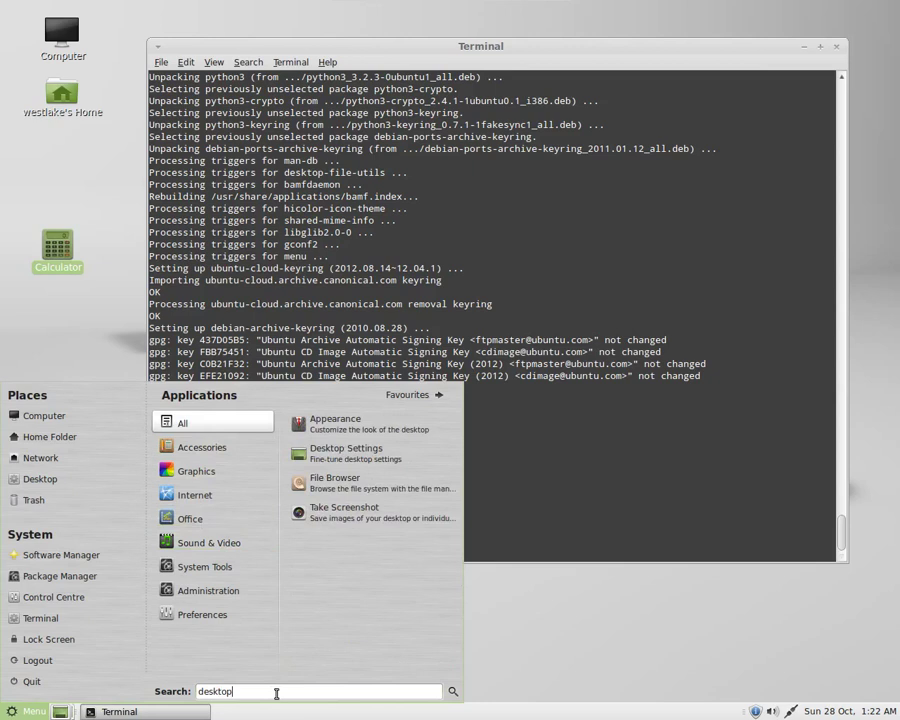
Enable the Trash desktop icon in Desktop Settings, review the other tabs, and close it.
left_click(346, 450)
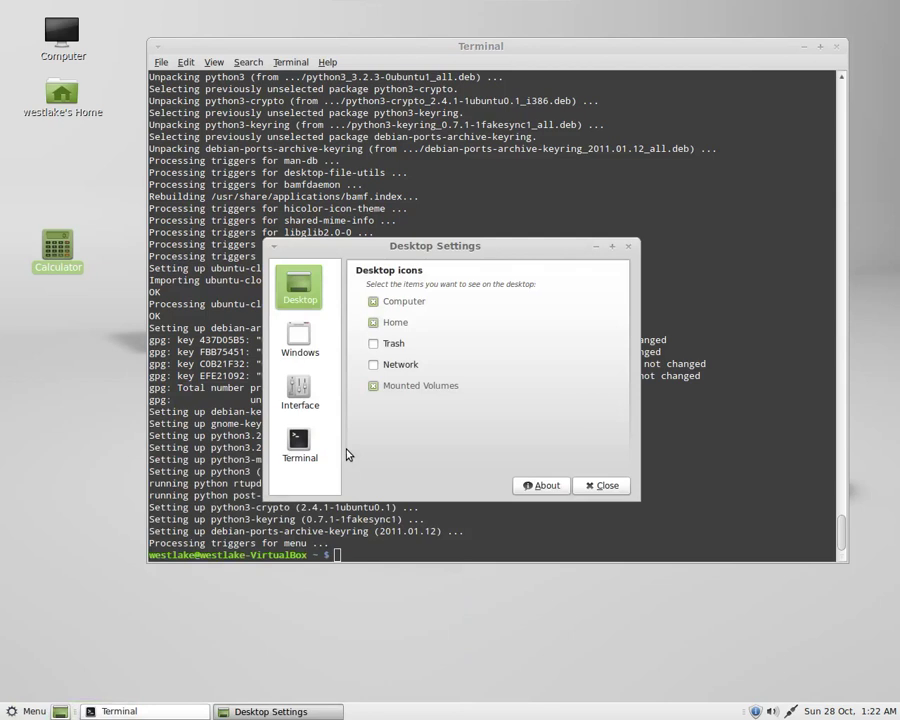
left_click(373, 344)
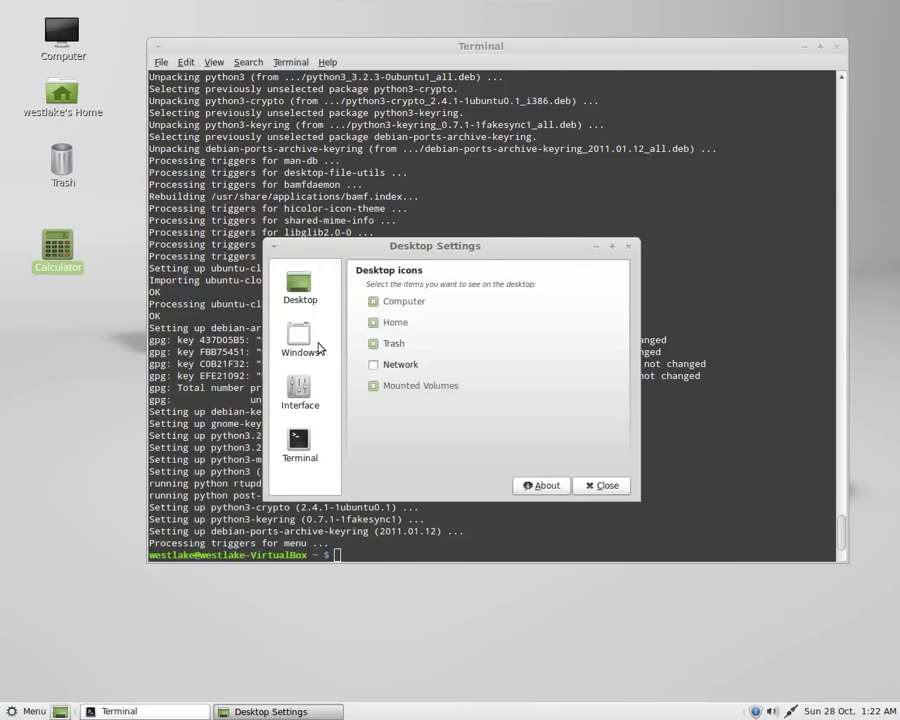
left_click(312, 347)
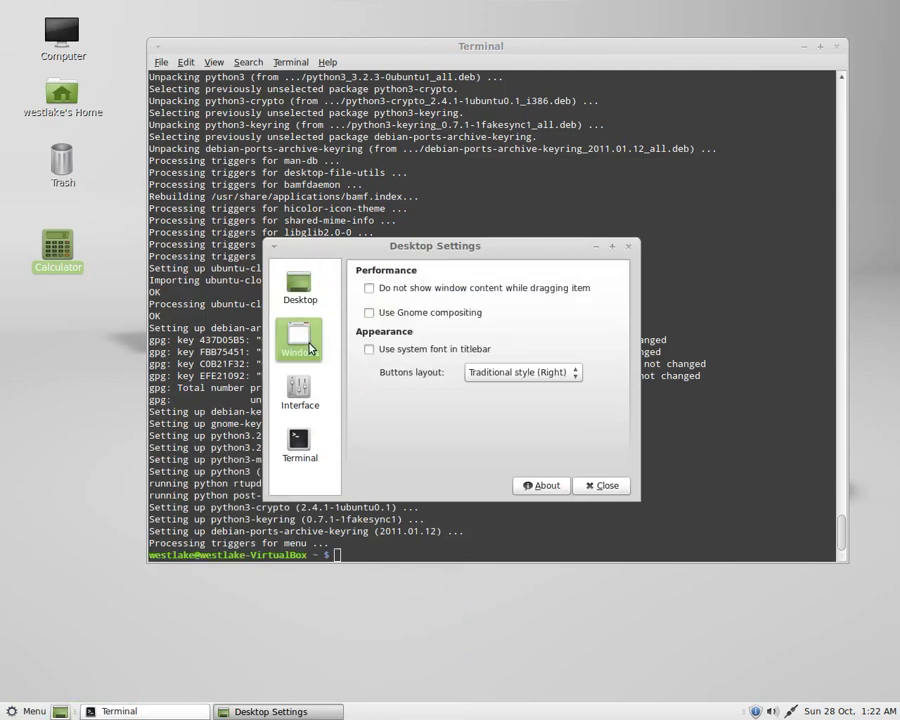
left_click(304, 397)
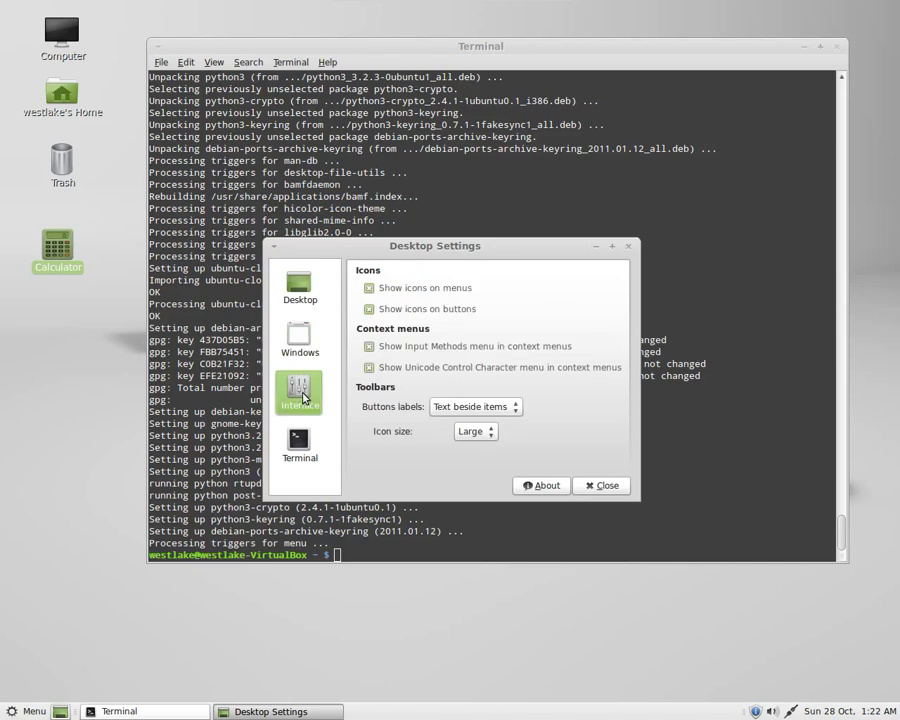
left_click(302, 447)
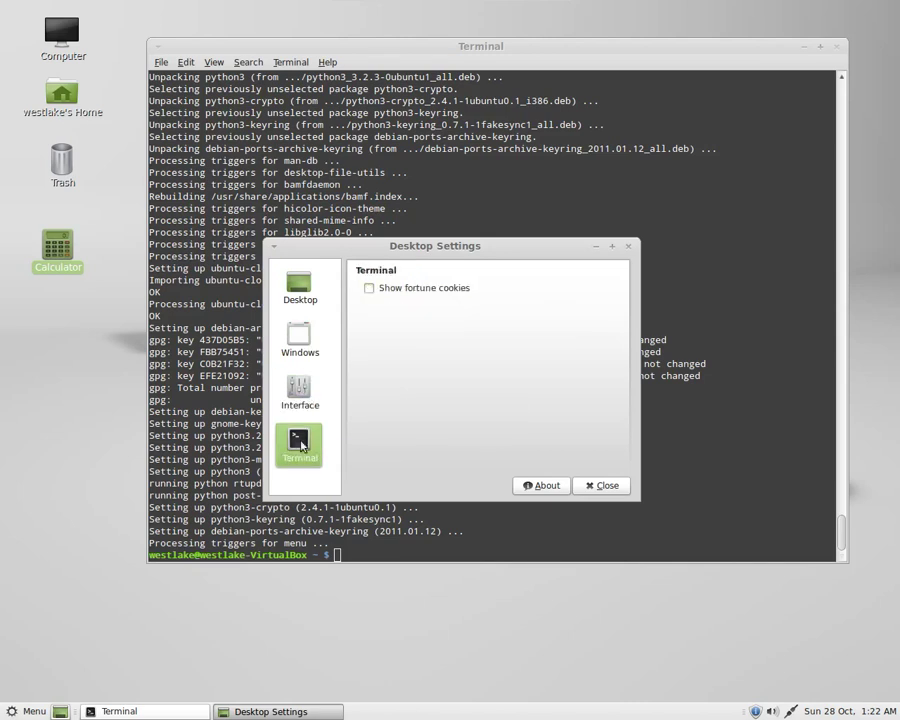
left_click(597, 487)
Open the new Trash icon's window and close it again.
left_click(63, 163)
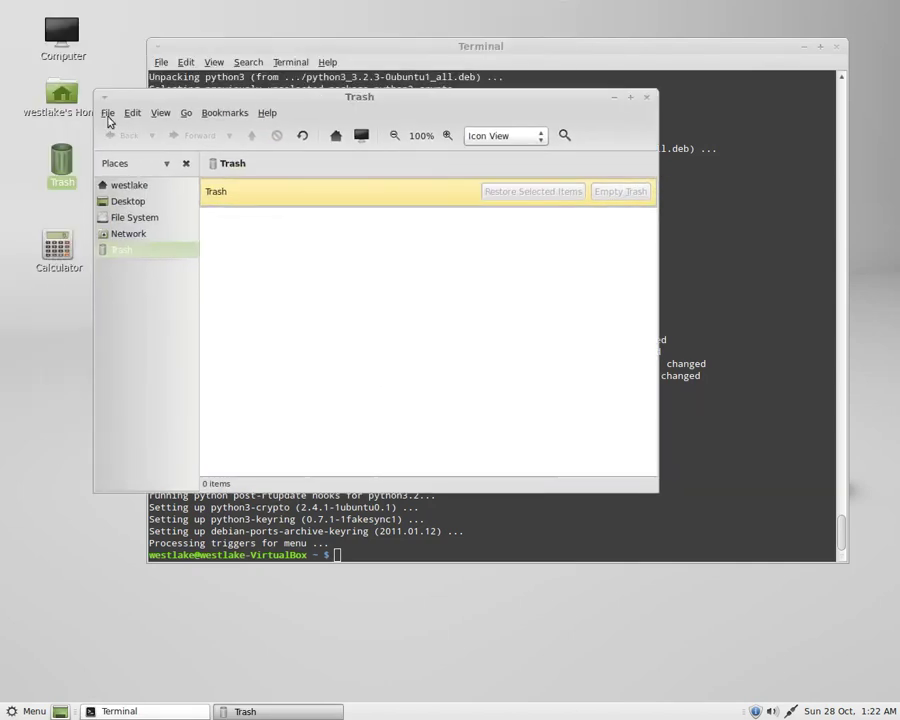
left_click(107, 112)
left_click(141, 270)
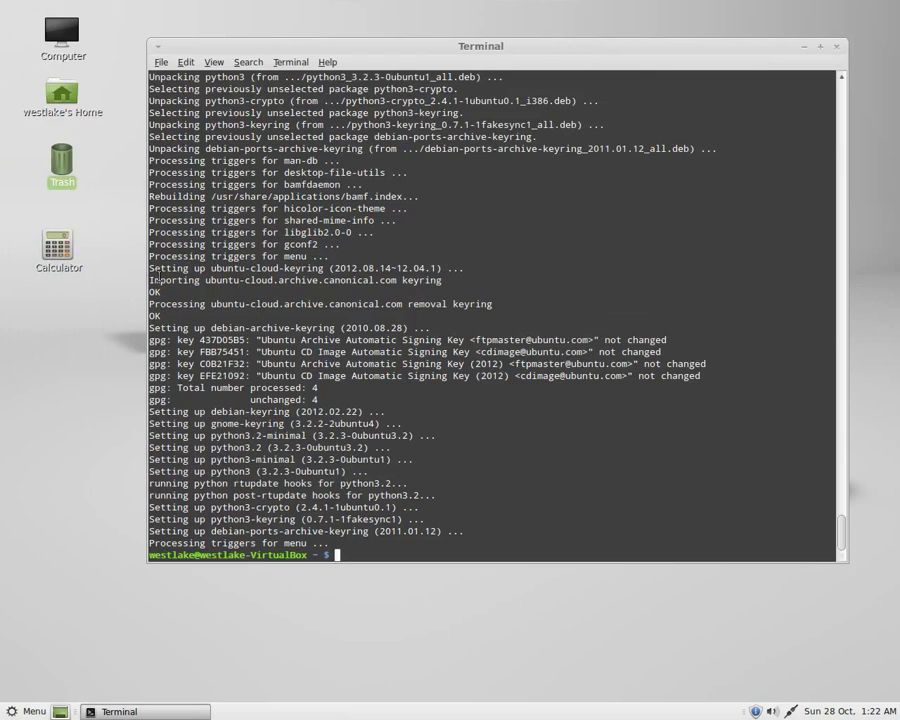
Close the terminal and cancel the shutdown prompt from the menu.
key("ctrl+d")
key("super")
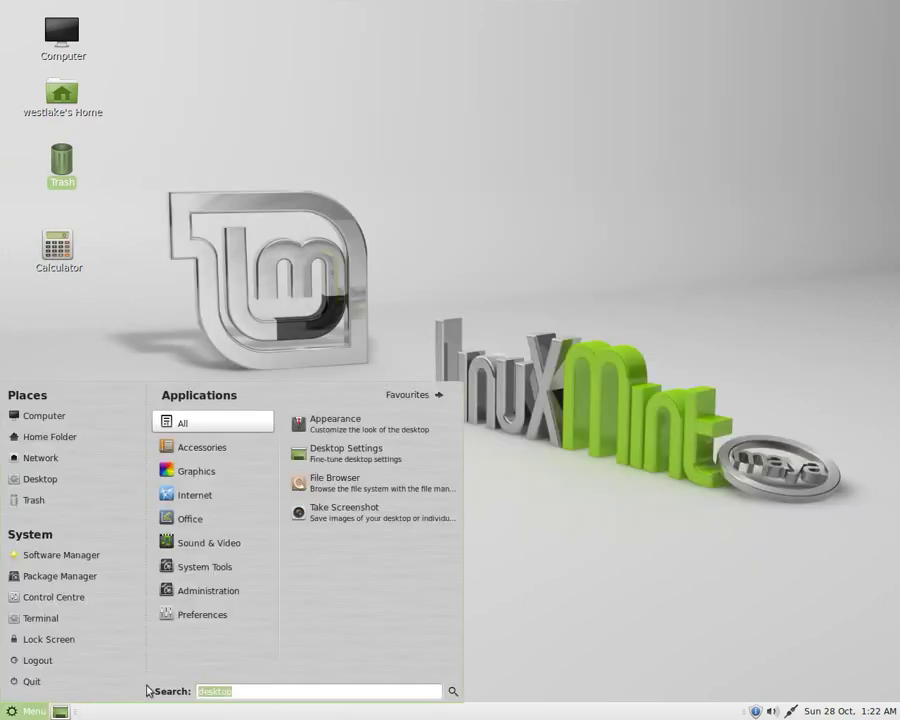
left_click(258, 616)
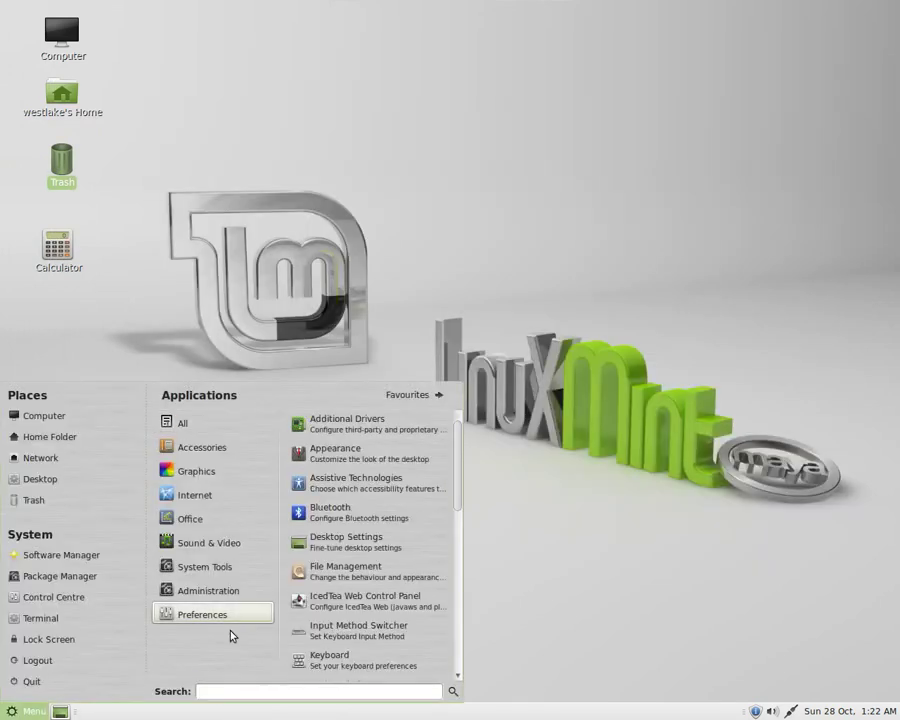
left_click(54, 686)
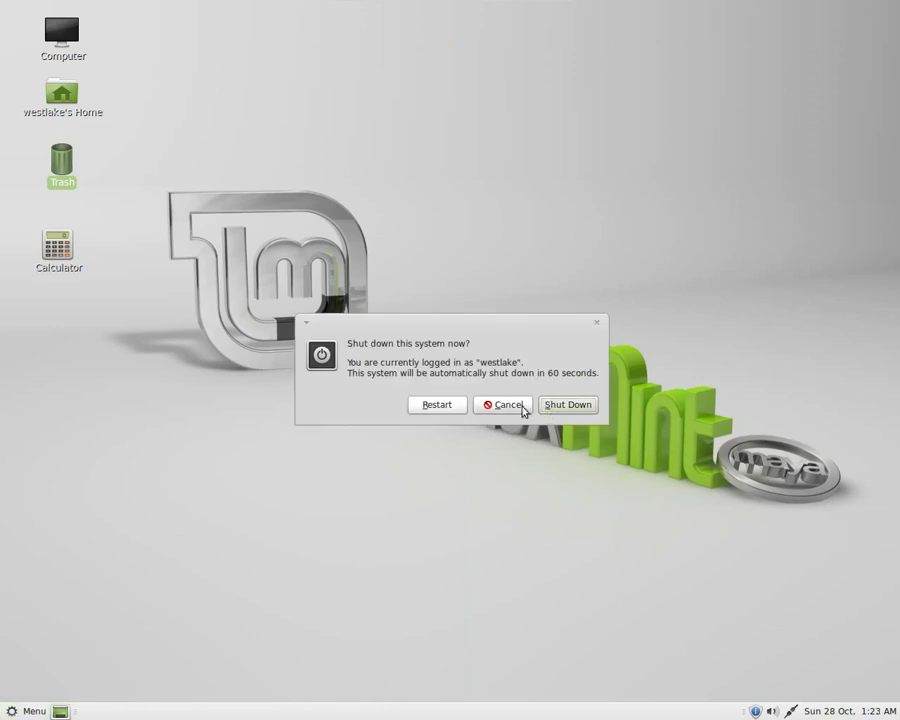
left_click(521, 411)
Cancel the log out prompt, then launch Package Manager from the menu.
left_click(28, 711)
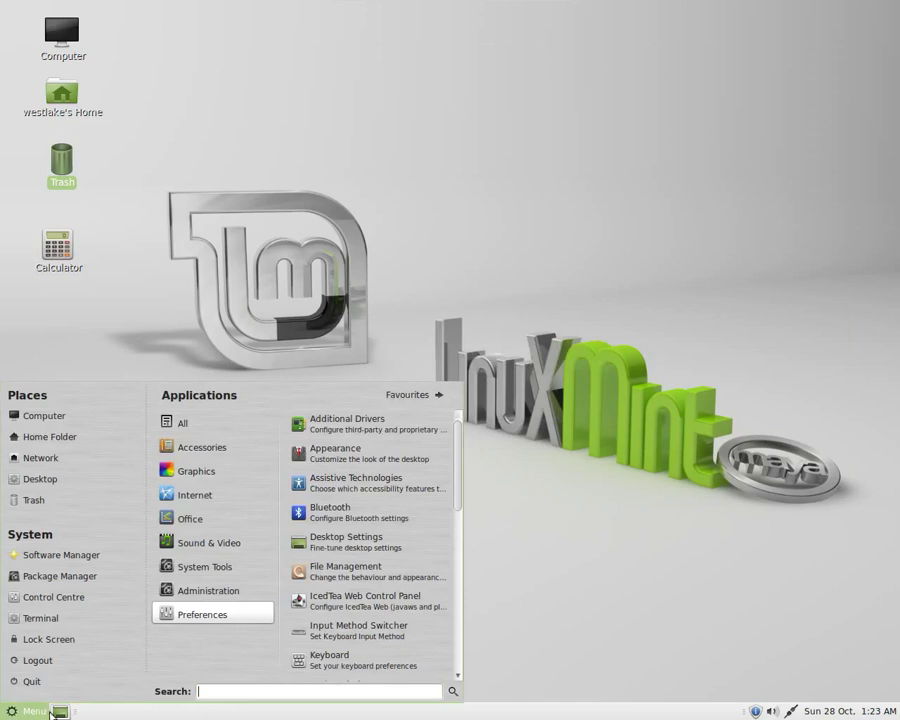
left_click(97, 687)
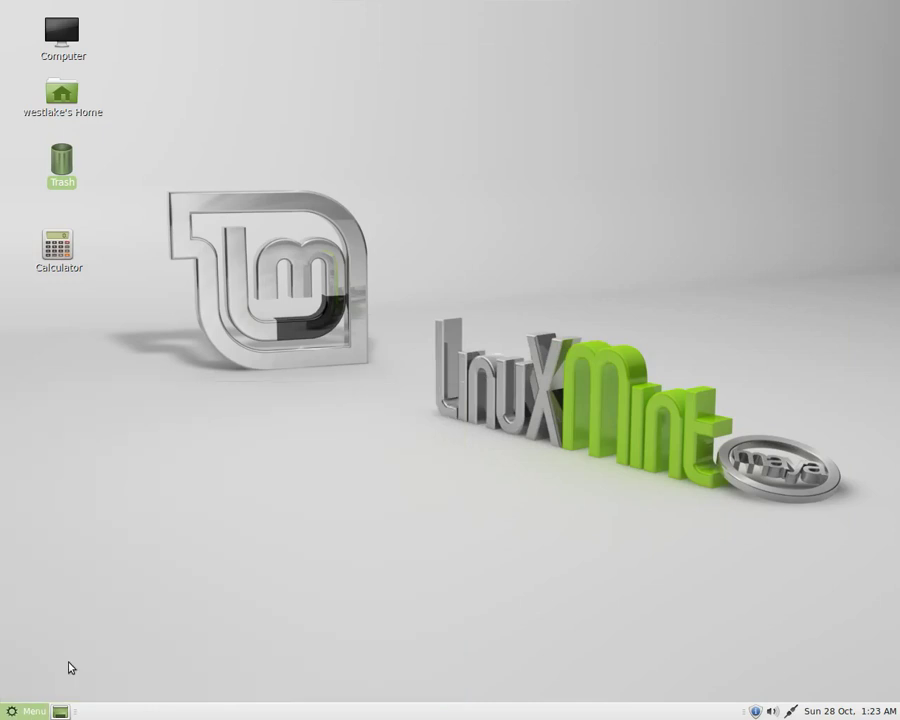
left_click(477, 406)
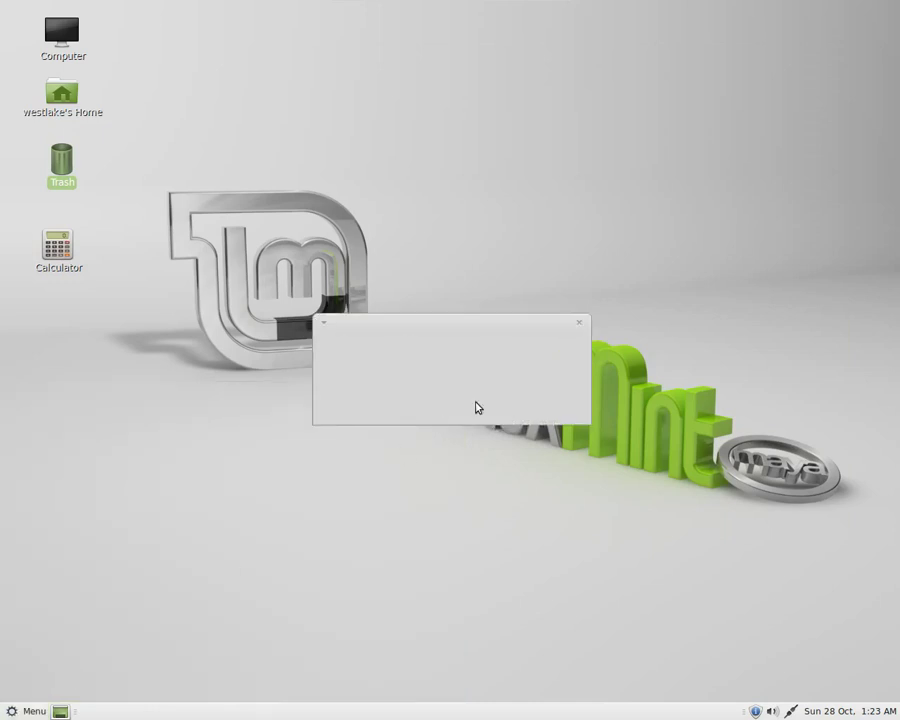
left_click(26, 712)
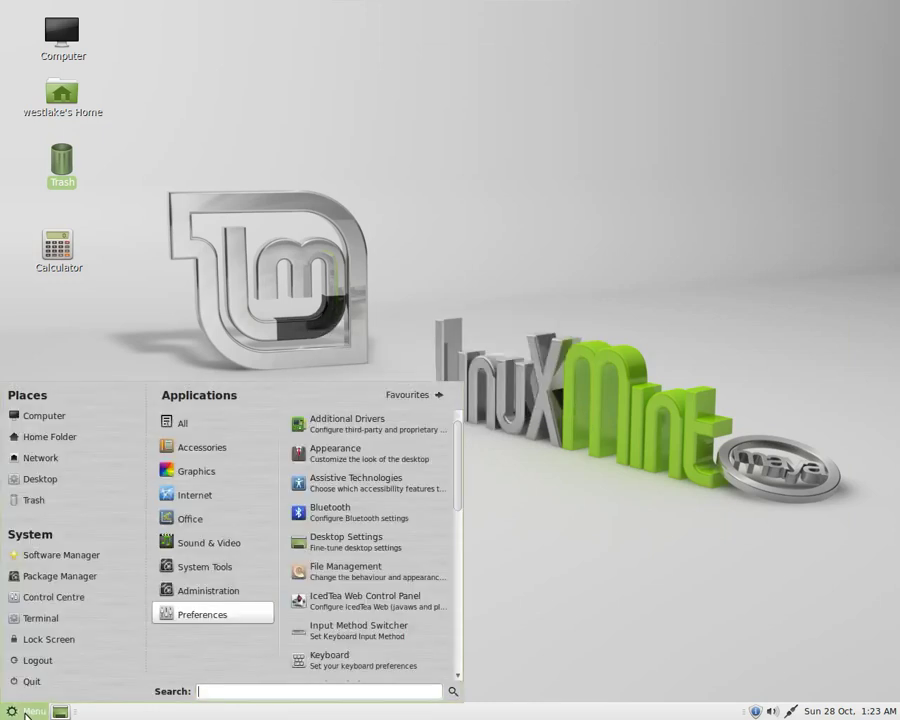
left_click(70, 577)
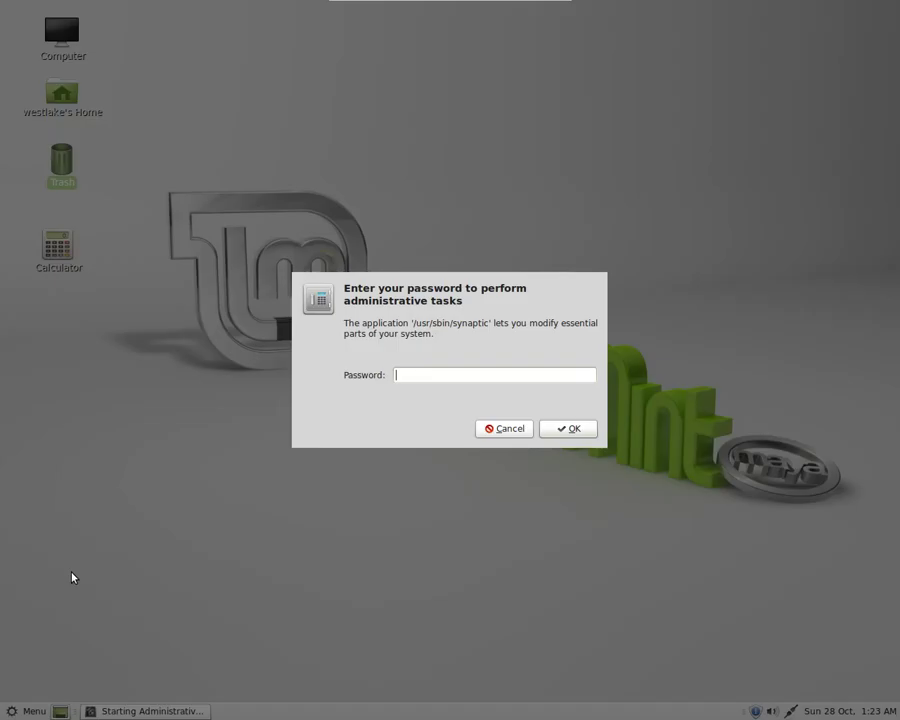
type("****")
key("Return")
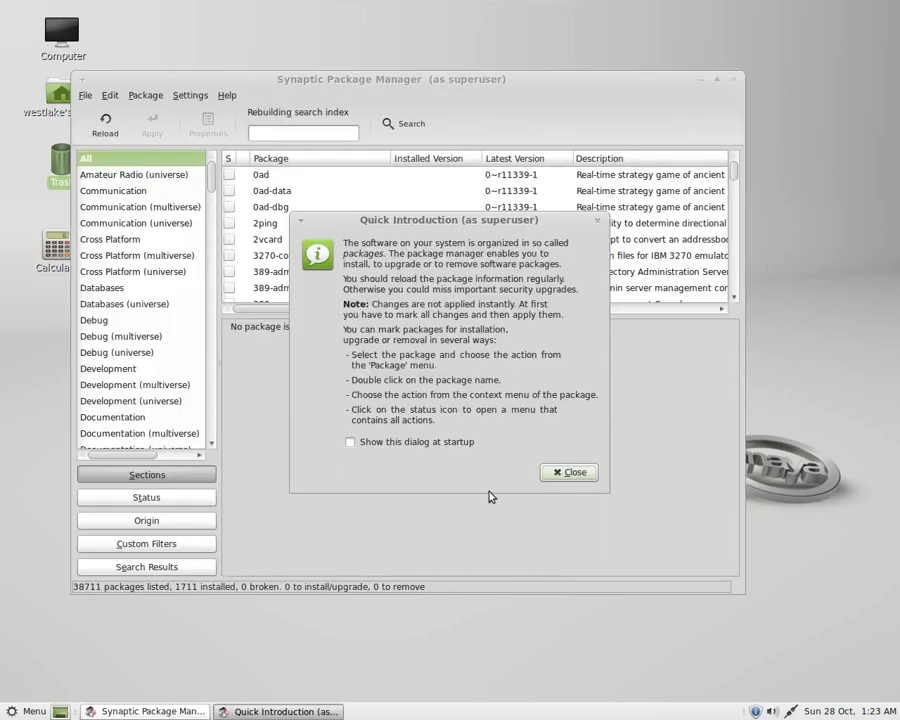
left_click(564, 471)
left_click(307, 134)
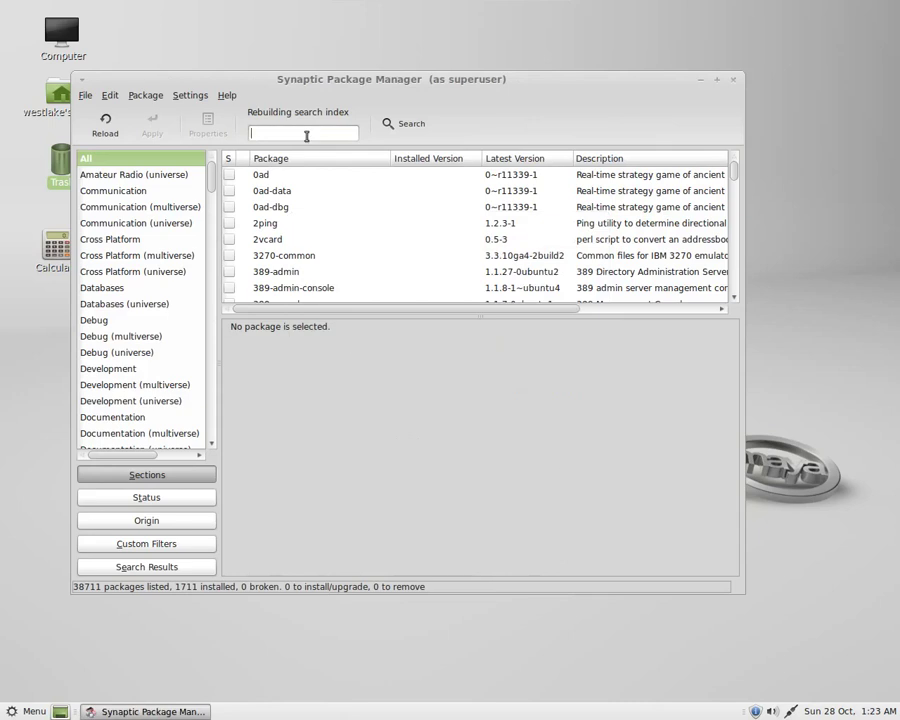
left_click(85, 95)
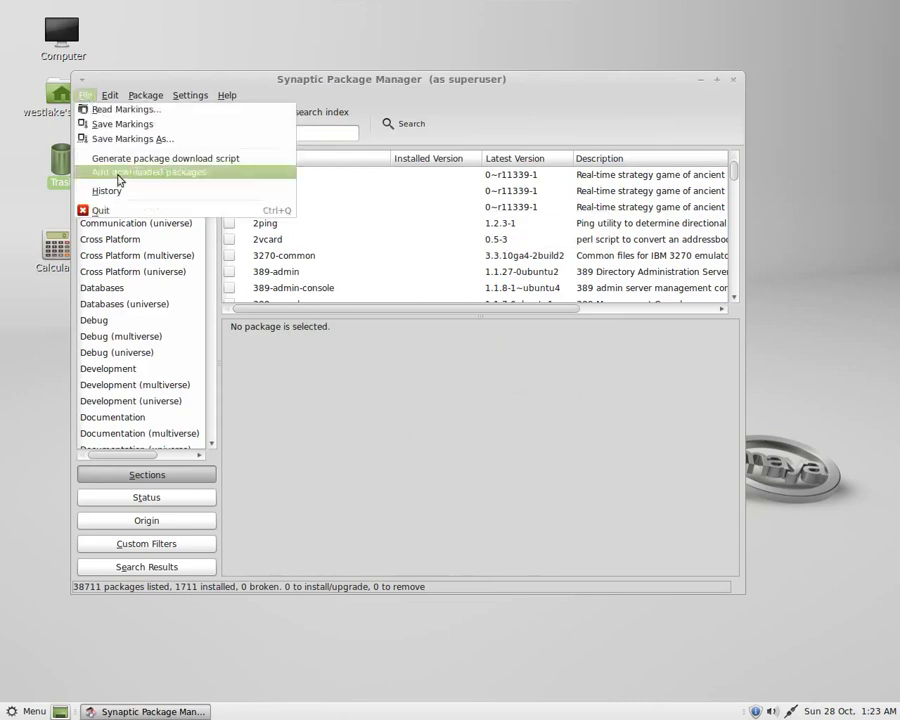
left_click(118, 212)
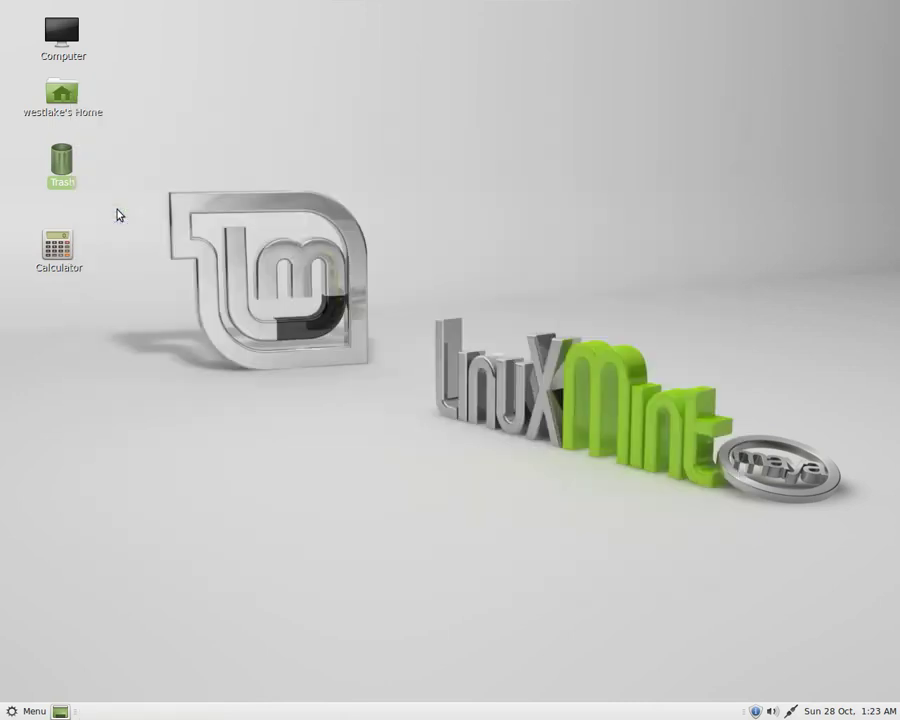
left_click(38, 711)
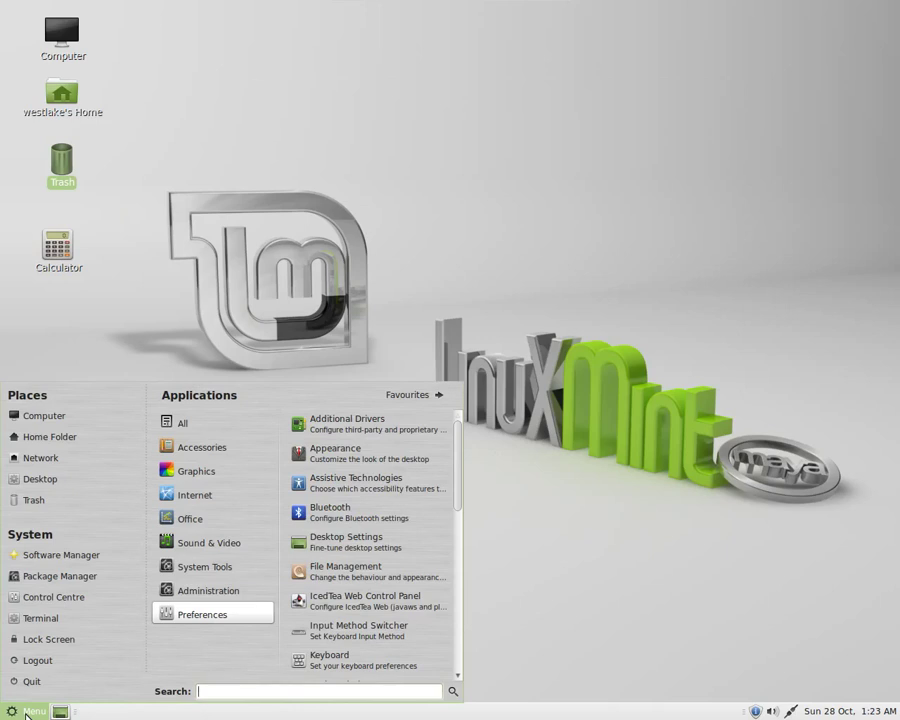
left_click(84, 598)
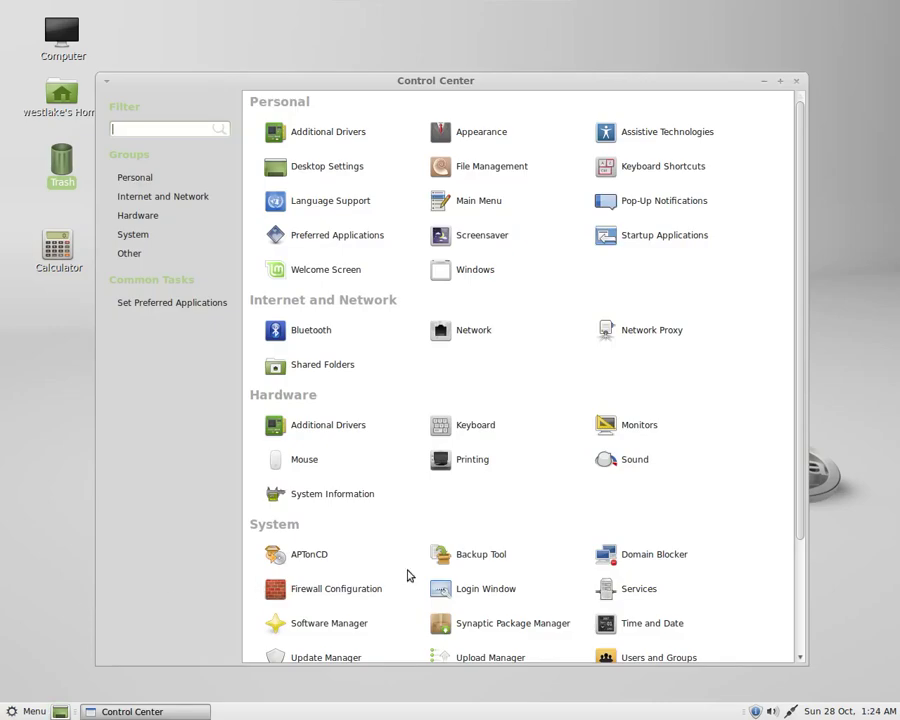
left_click_drag(800, 492, 815, 630)
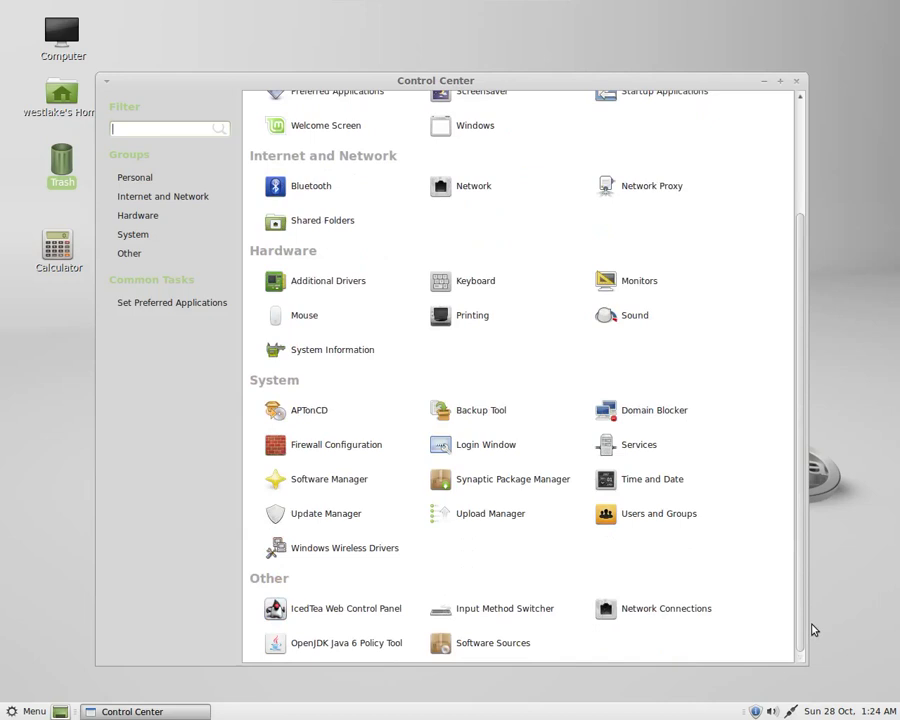
left_click_drag(810, 567, 806, 175)
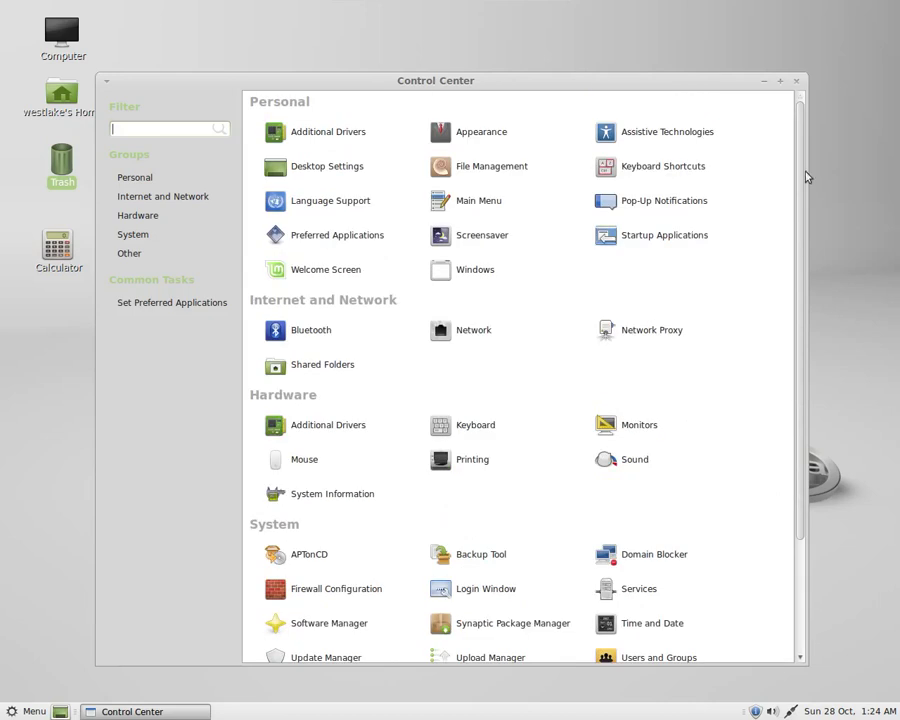
left_click(797, 82)
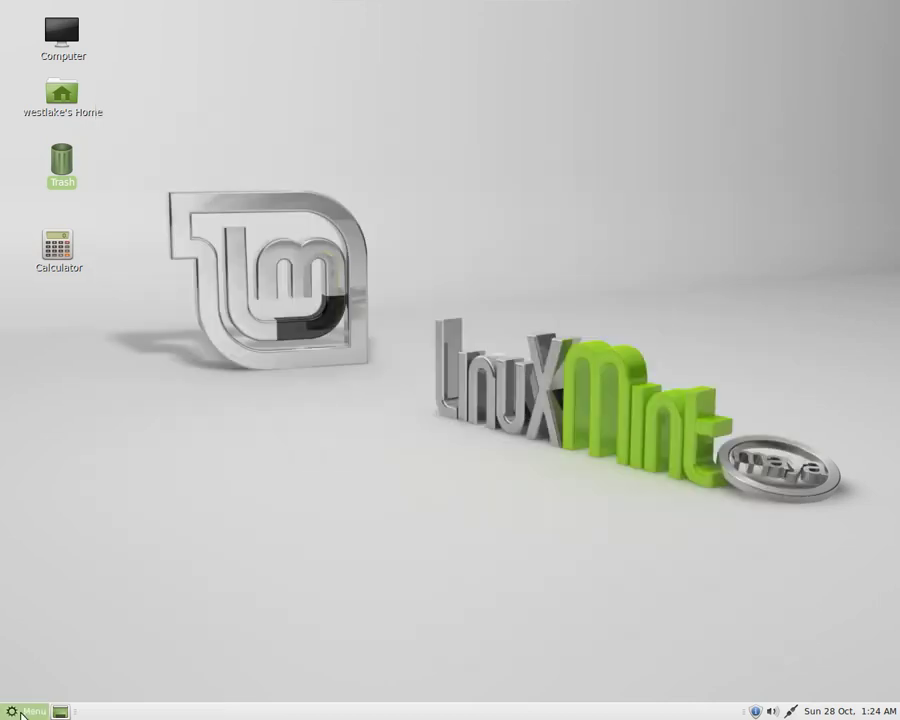
Browse the Mint Menu lists and start Software Manager from the System section.
left_click(20, 712)
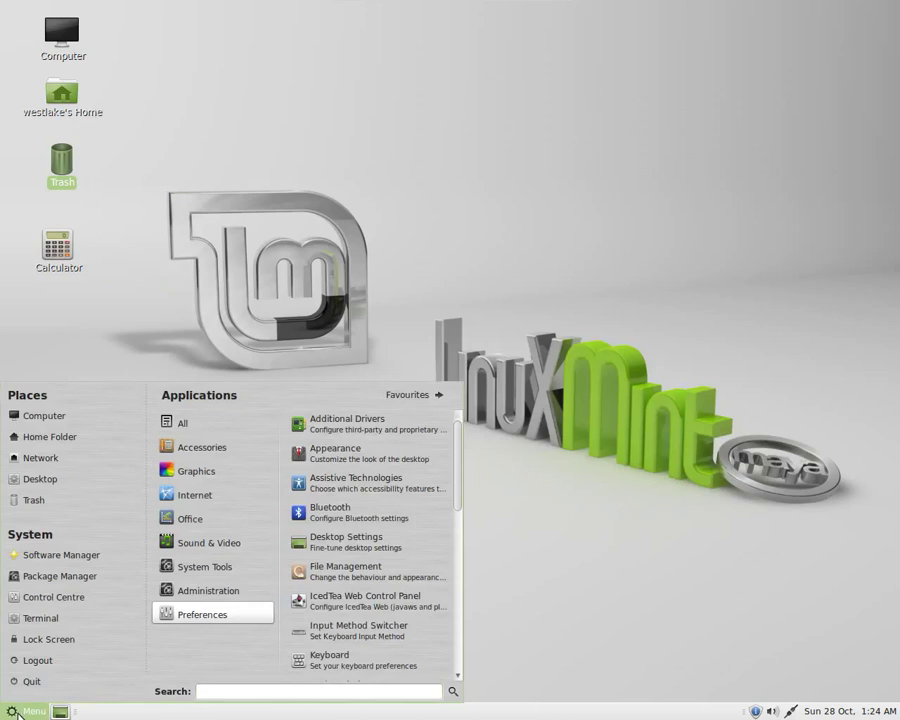
left_click_drag(457, 470, 462, 632)
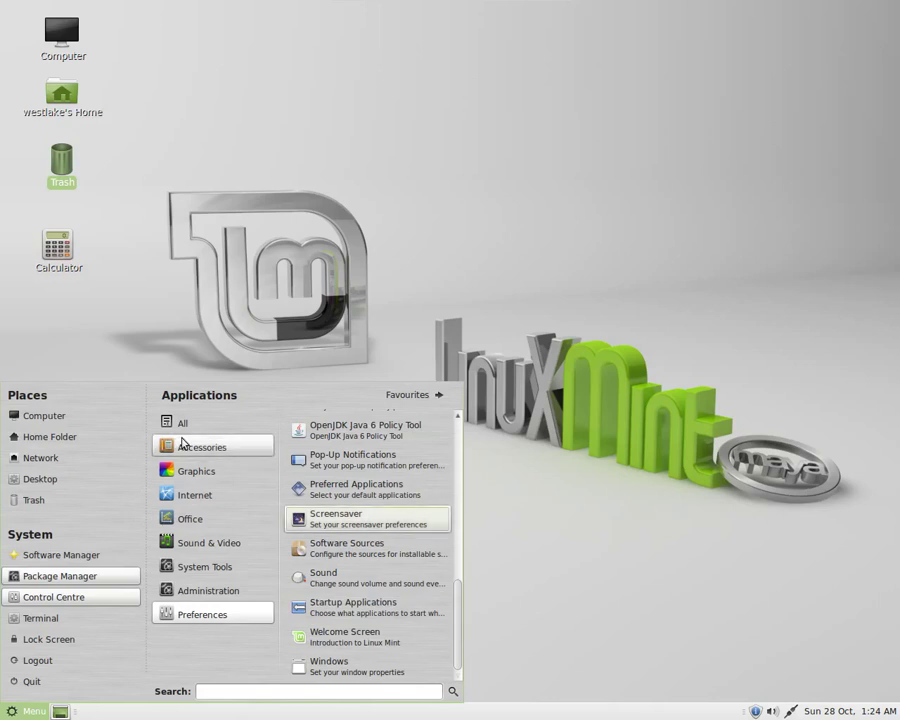
mouse_move(183, 442)
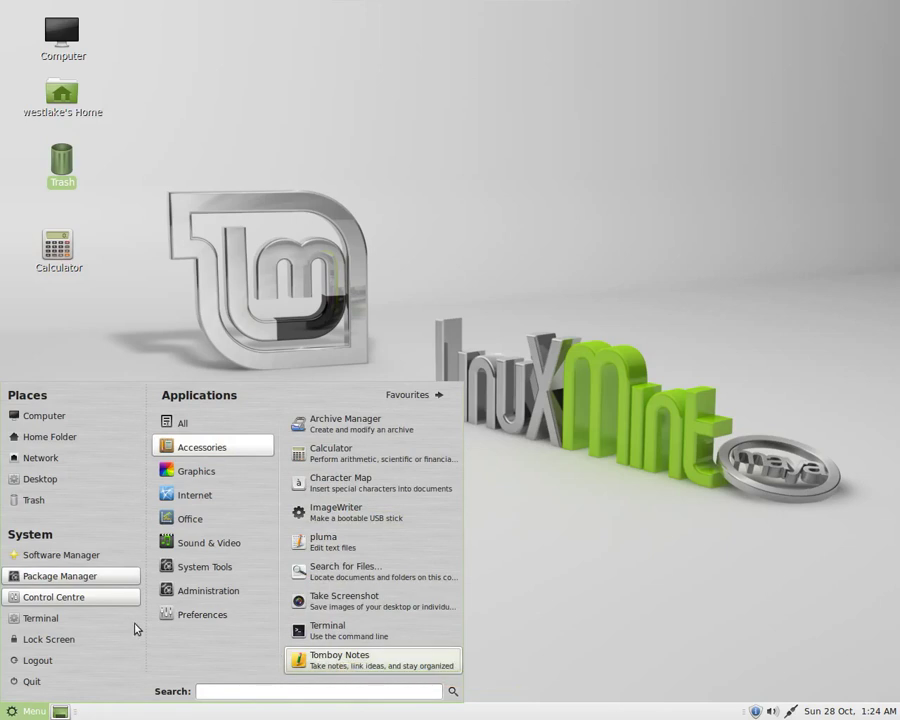
left_click(62, 556)
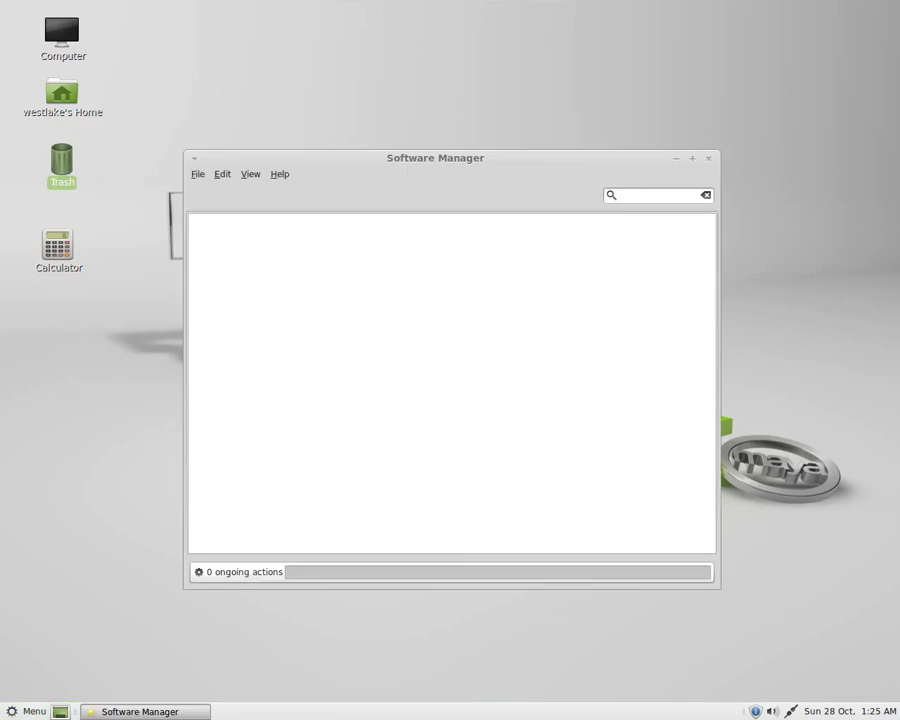
Search Software Manager for 'mpdnight' and open the mc package page.
left_click(629, 196)
type("mp")
type("dnight")
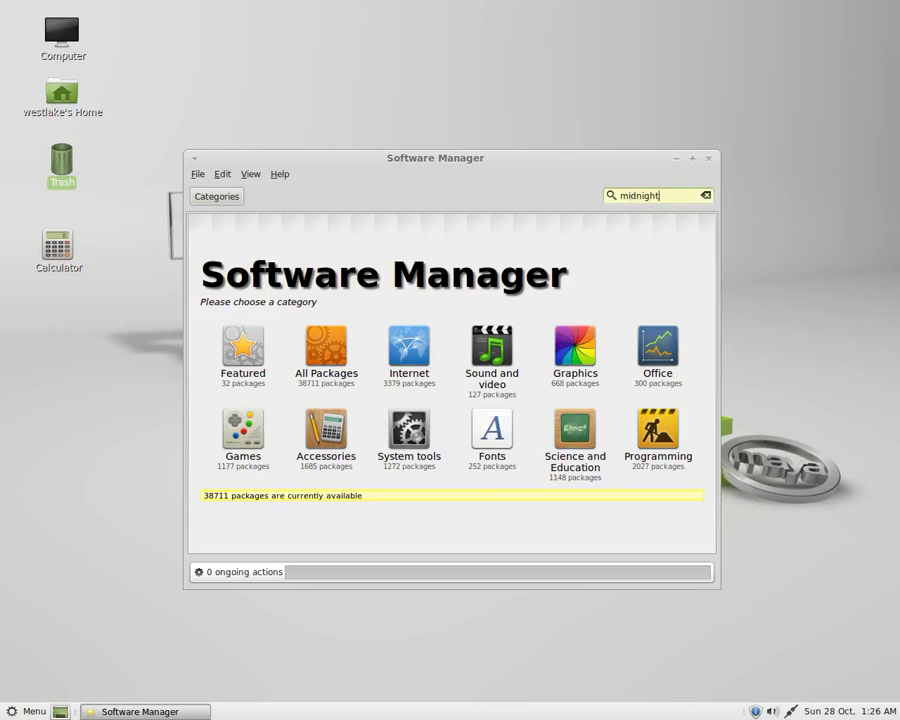
left_click_drag(617, 167, 600, 150)
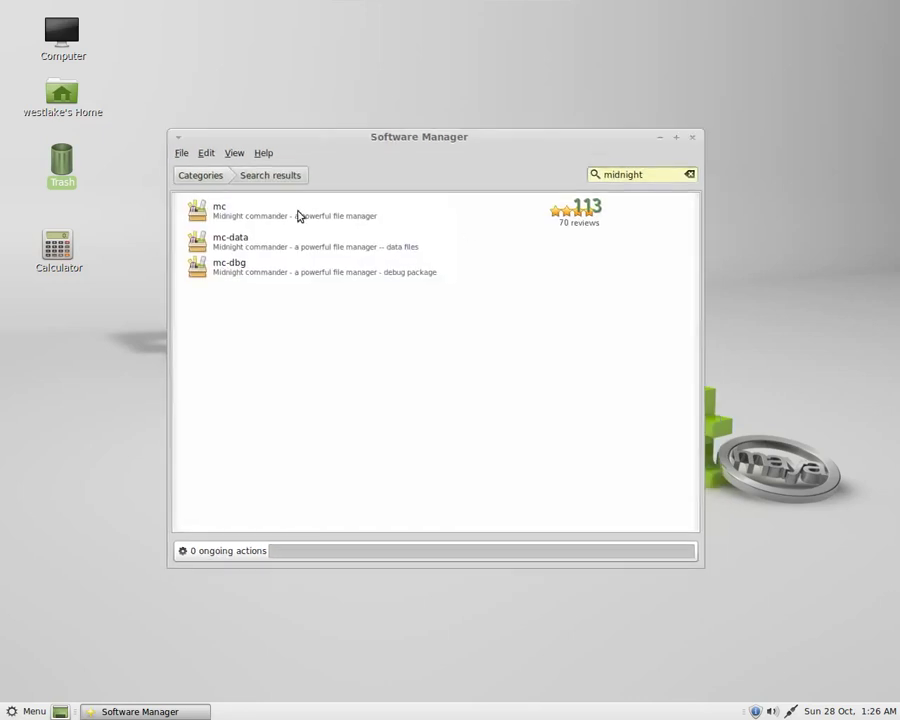
left_click(297, 216)
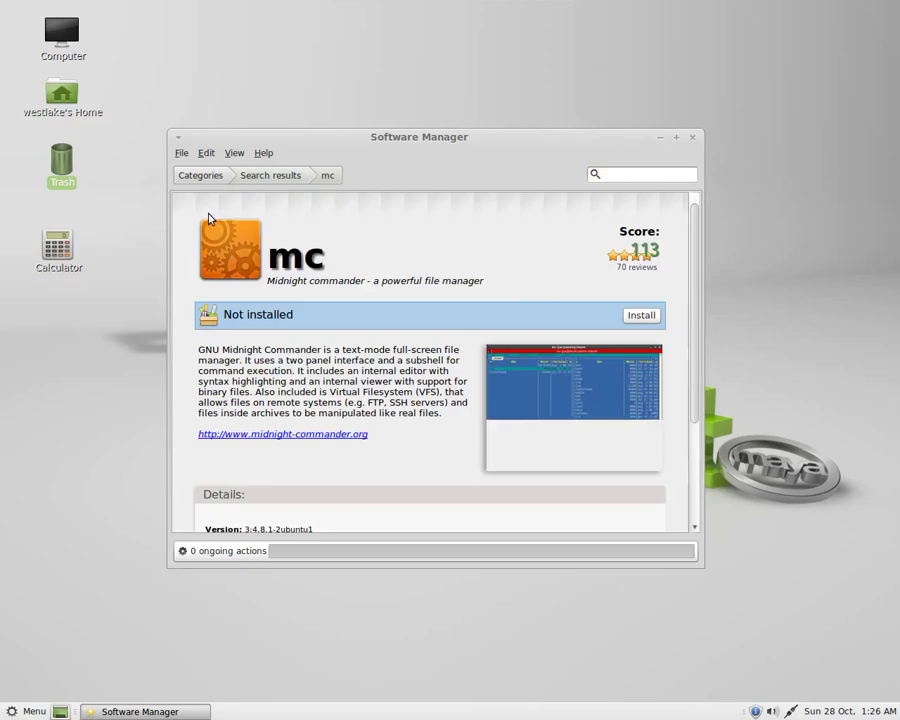
Install mc, entering the administrator password to authorise it.
left_click(642, 318)
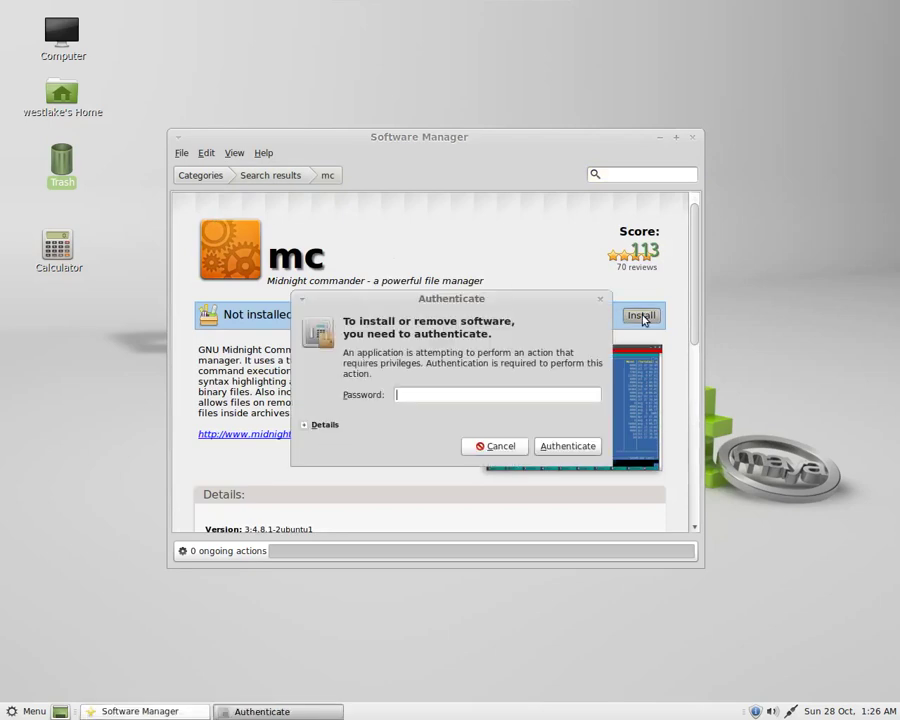
type("*********")
key("Return")
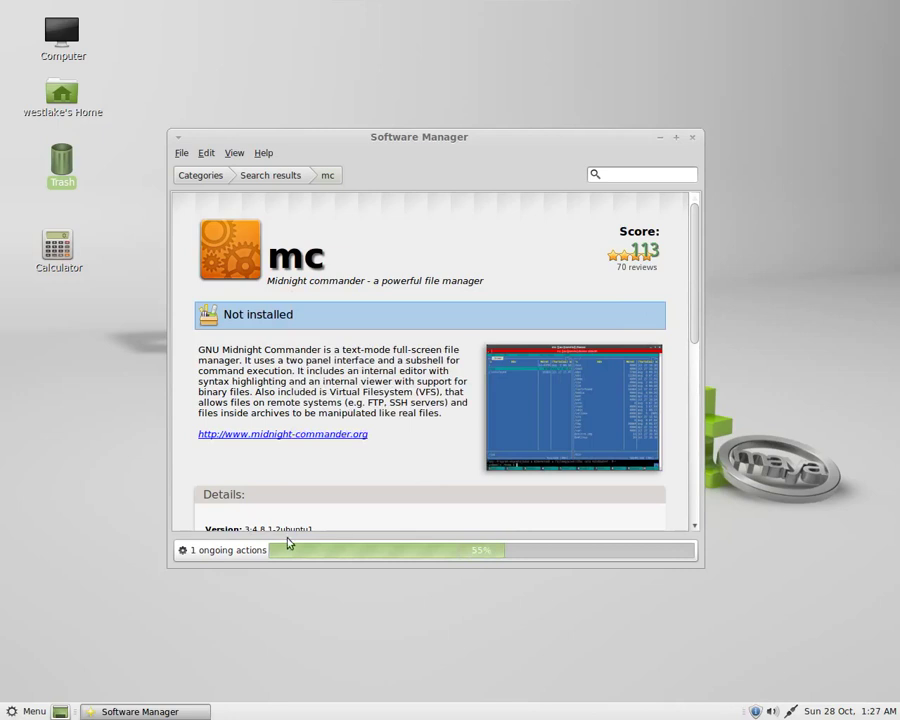
Follow the install progress and confirm the mc page shows Installed.
left_click(239, 556)
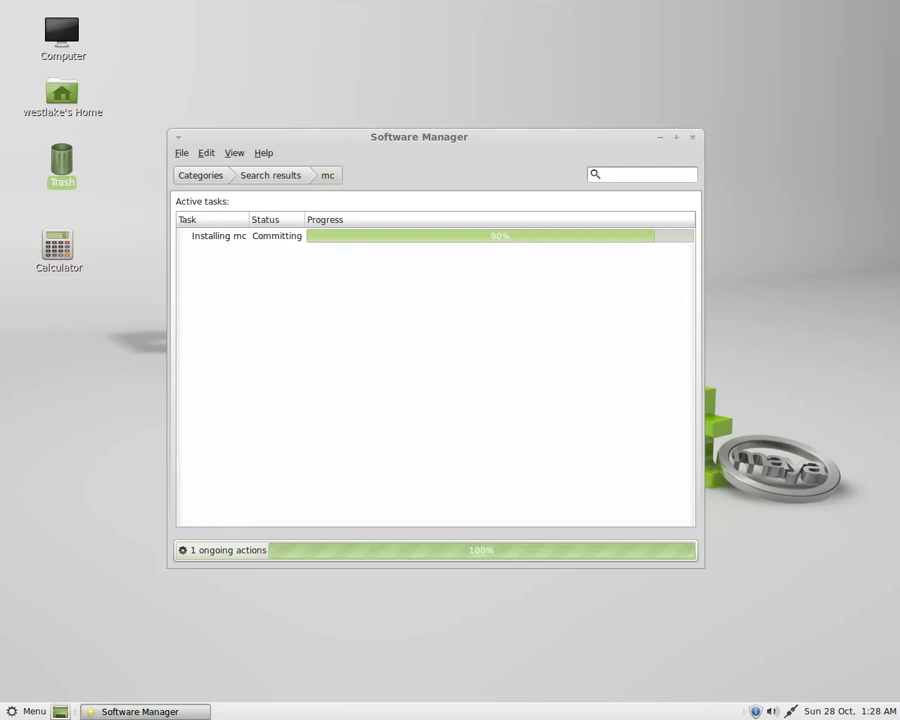
left_click(268, 176)
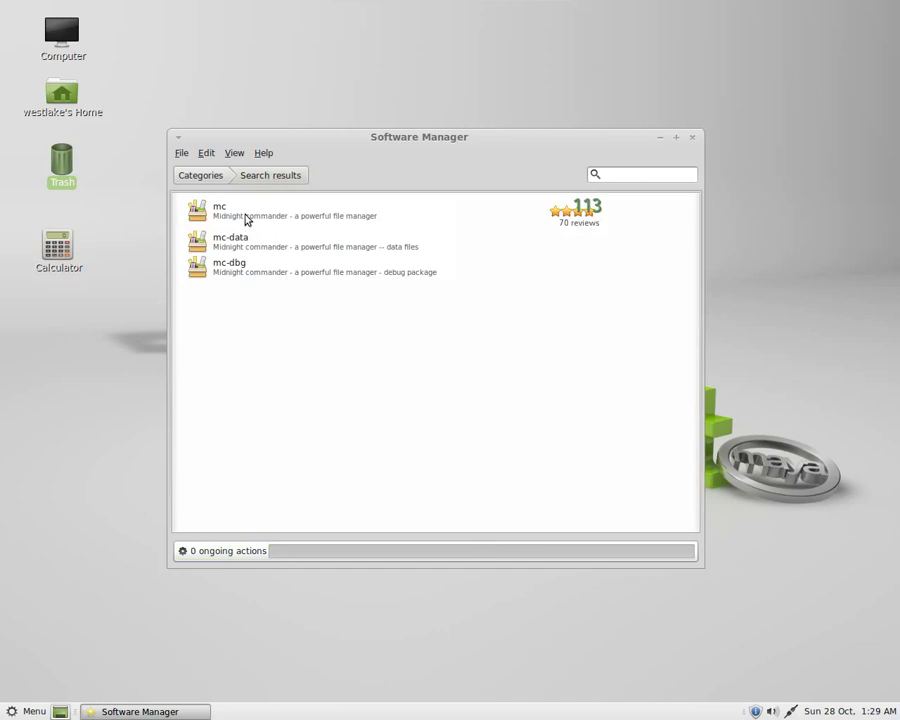
left_click(246, 221)
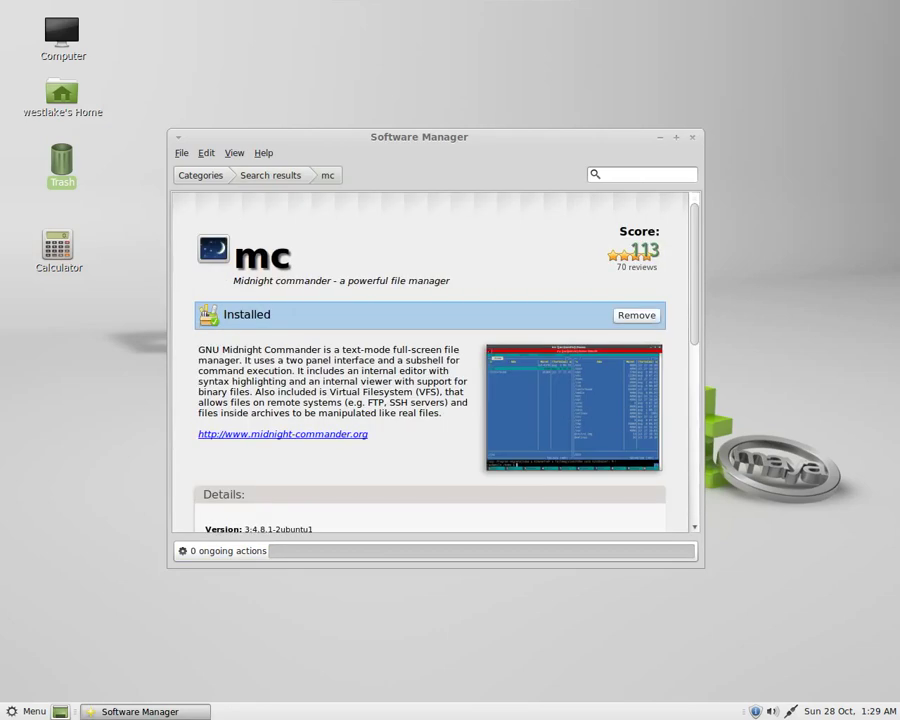
Return to the category overview and close Software Manager via File > Close.
left_click(272, 177)
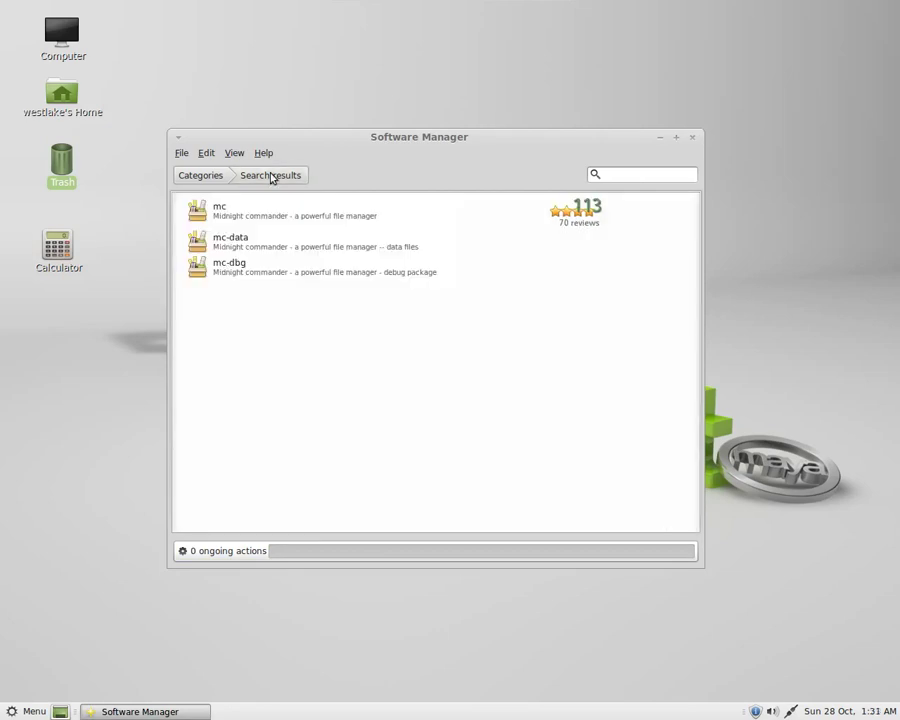
left_click(190, 174)
left_click(181, 153)
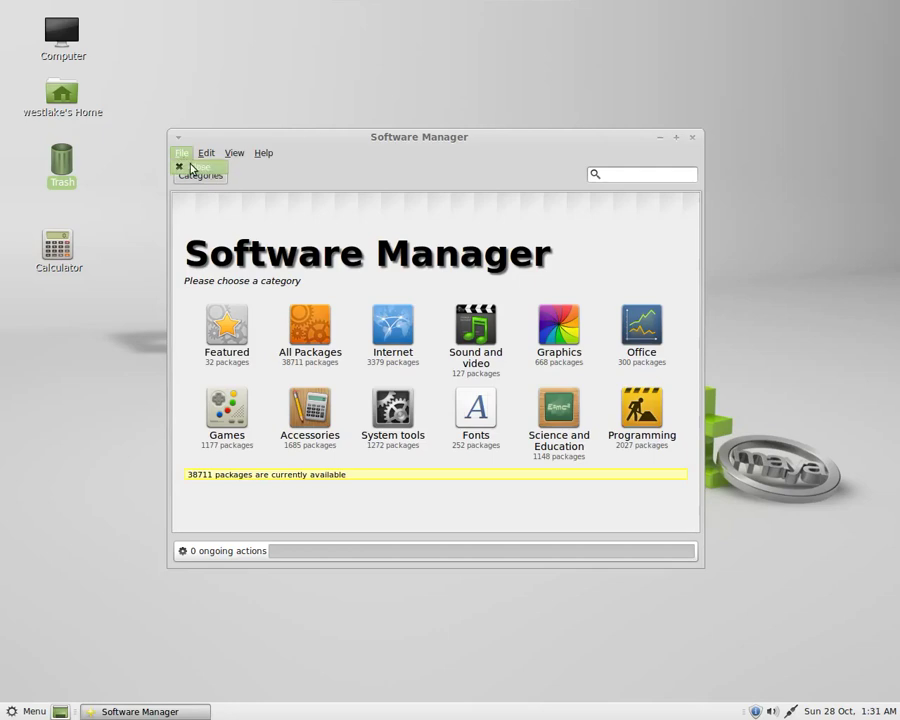
left_click(191, 168)
right_click(307, 295)
left_click(267, 227)
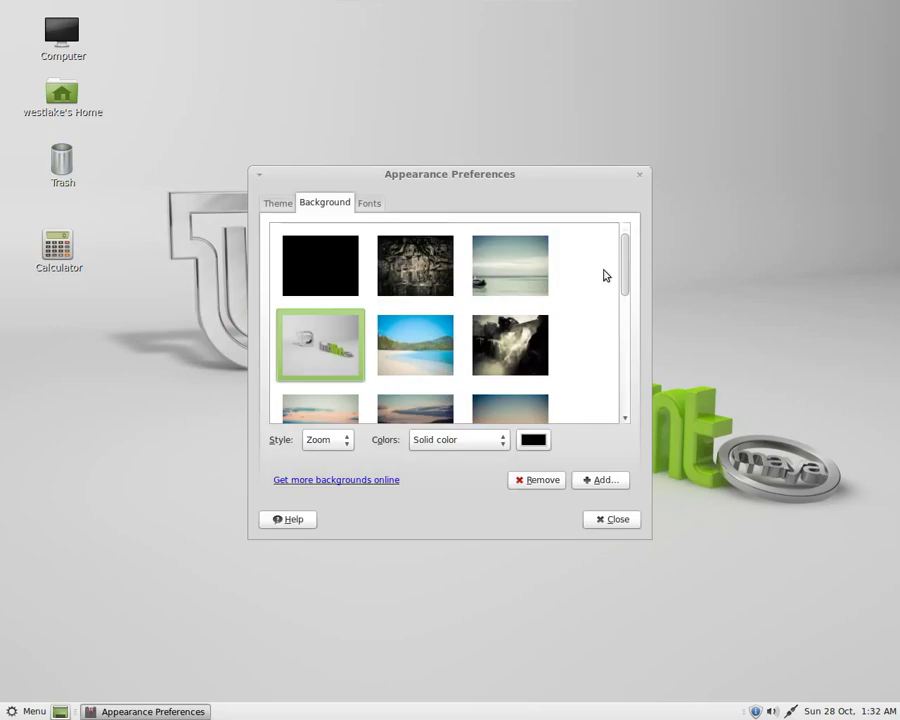
Preview the mountain road and stormy sea pictures as the desktop wallpaper.
left_click_drag(624, 263, 629, 360)
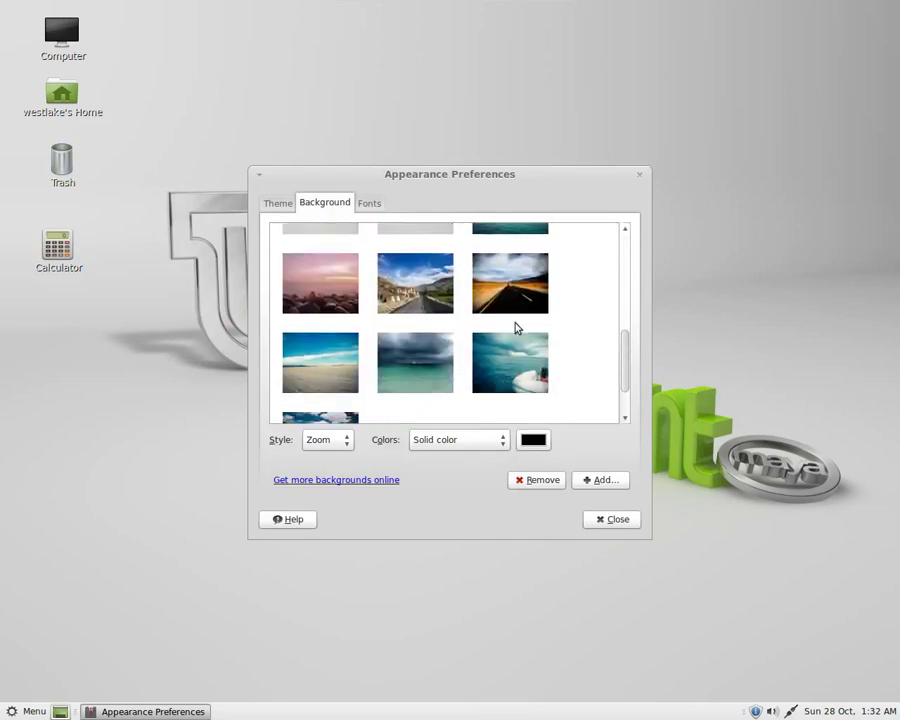
left_click(430, 295)
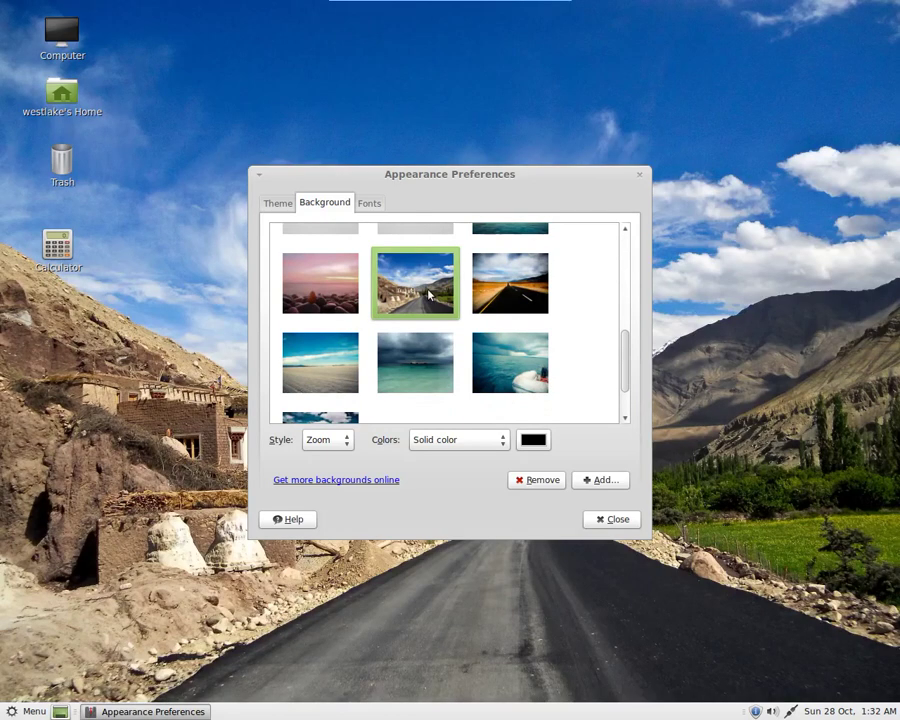
left_click_drag(414, 179, 548, 711)
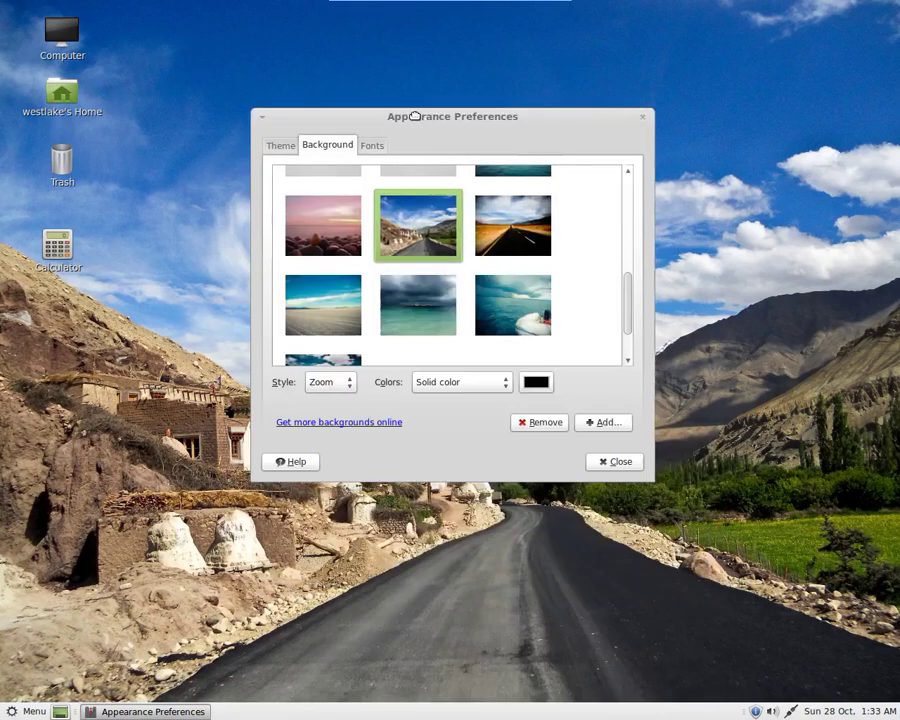
scroll(630, 310, "down", 2)
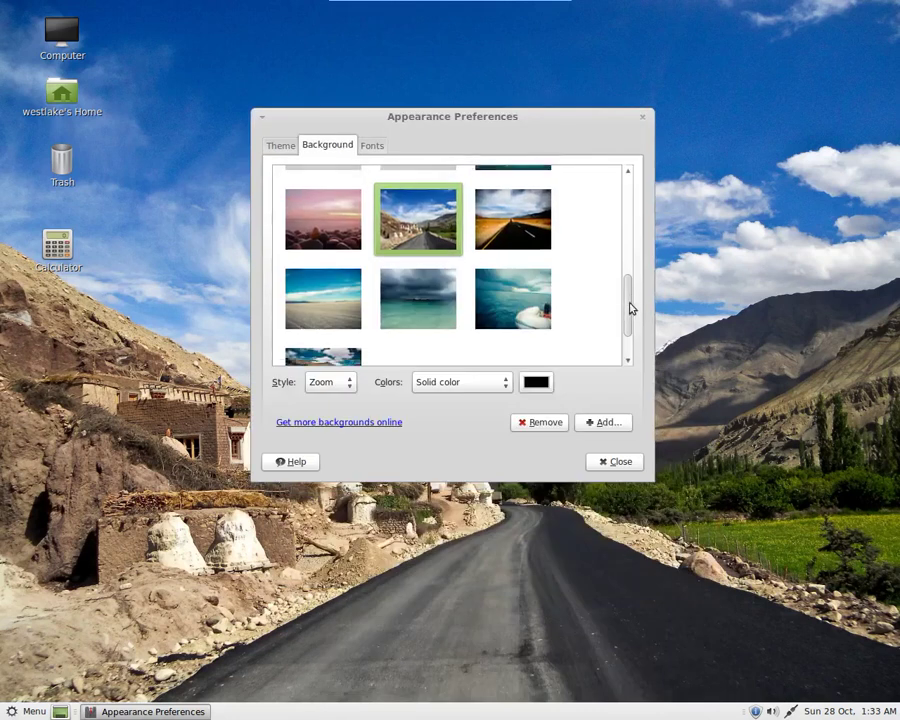
left_click(404, 241)
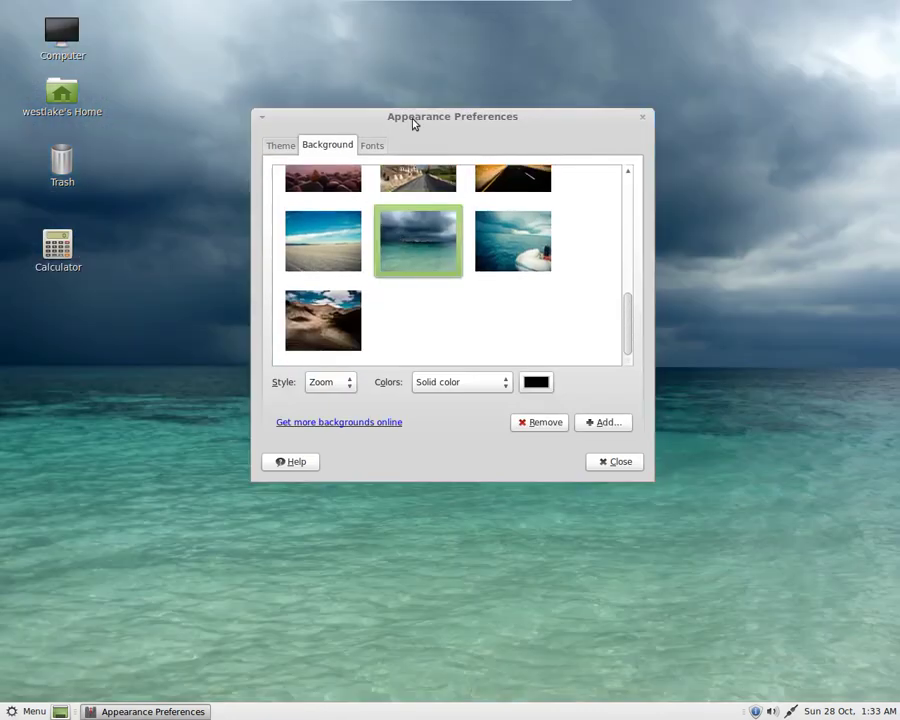
left_click_drag(410, 122, 342, 110)
Set the tropical beach picture as the desktop wallpaper.
left_click_drag(562, 310, 554, 157)
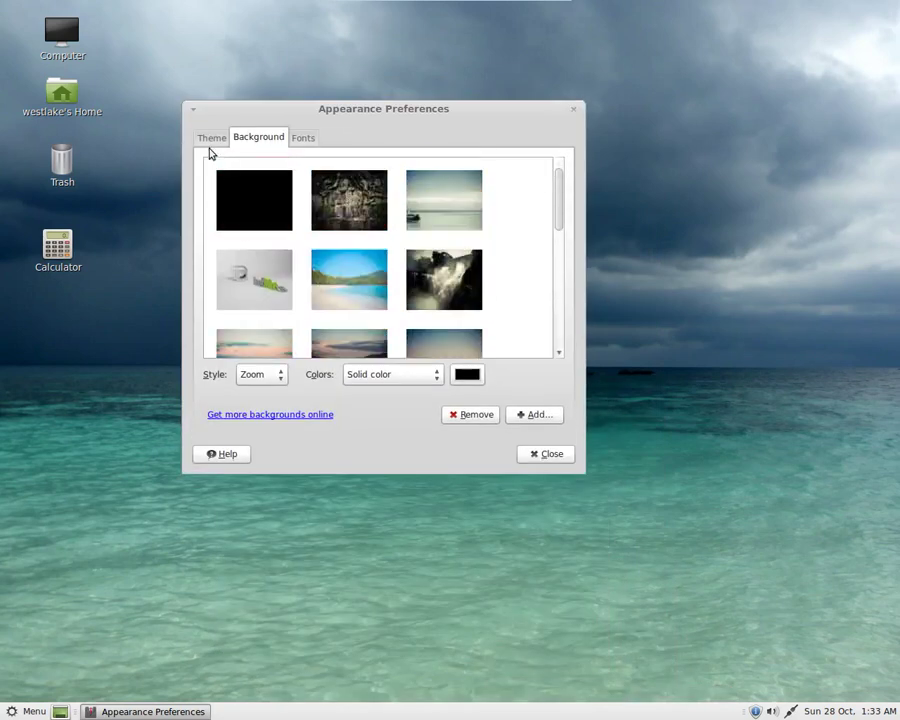
left_click(376, 277)
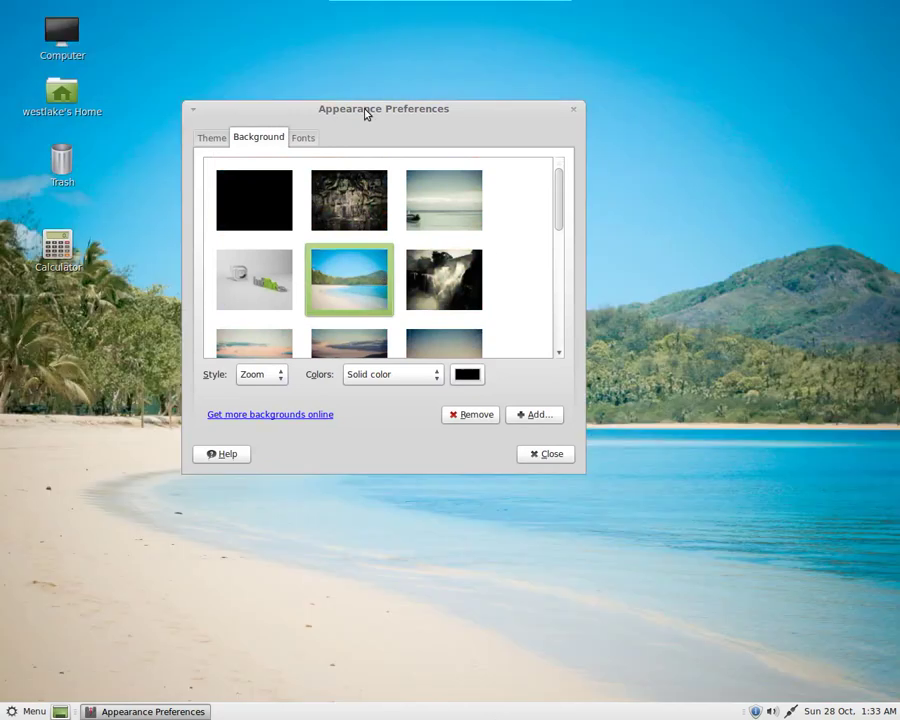
left_click_drag(366, 114, 327, 153)
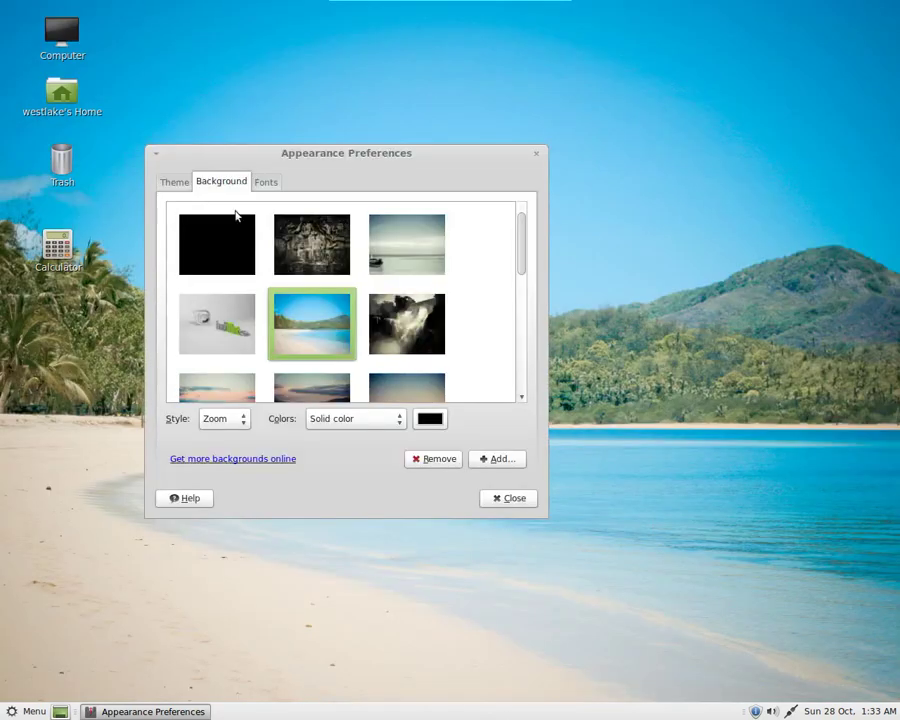
left_click(264, 181)
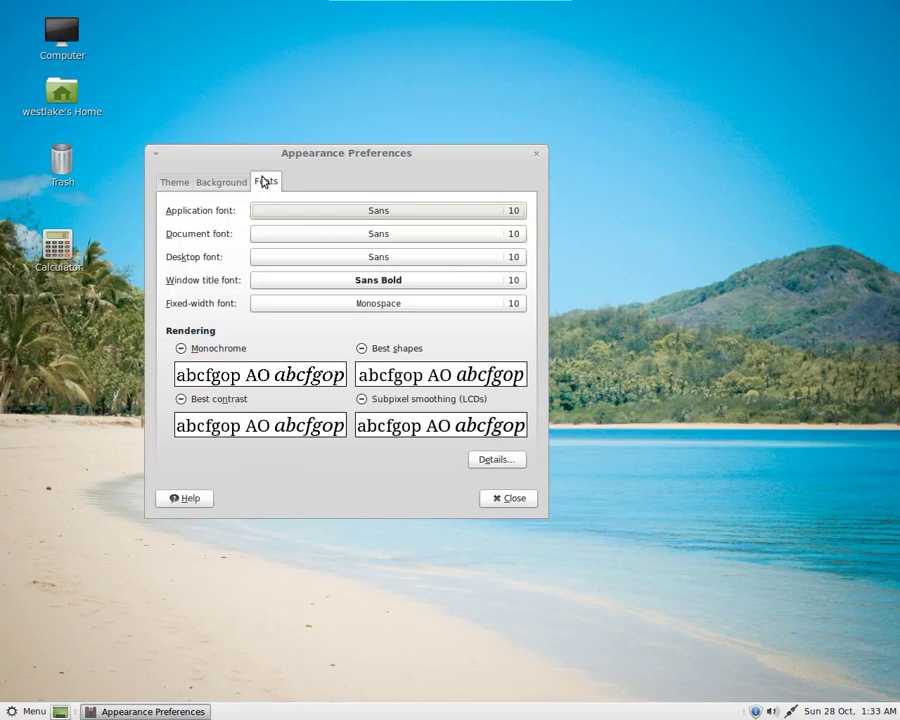
Inspect the Mint-X theme customisation, then close Customize Theme and Appearance Preferences unchanged.
left_click(173, 187)
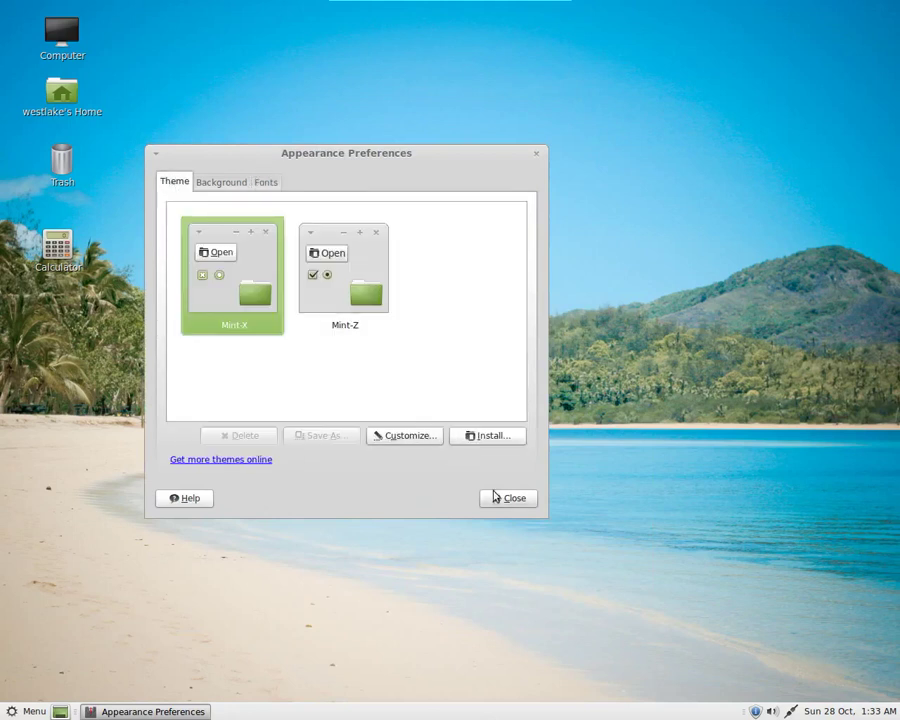
left_click(405, 437)
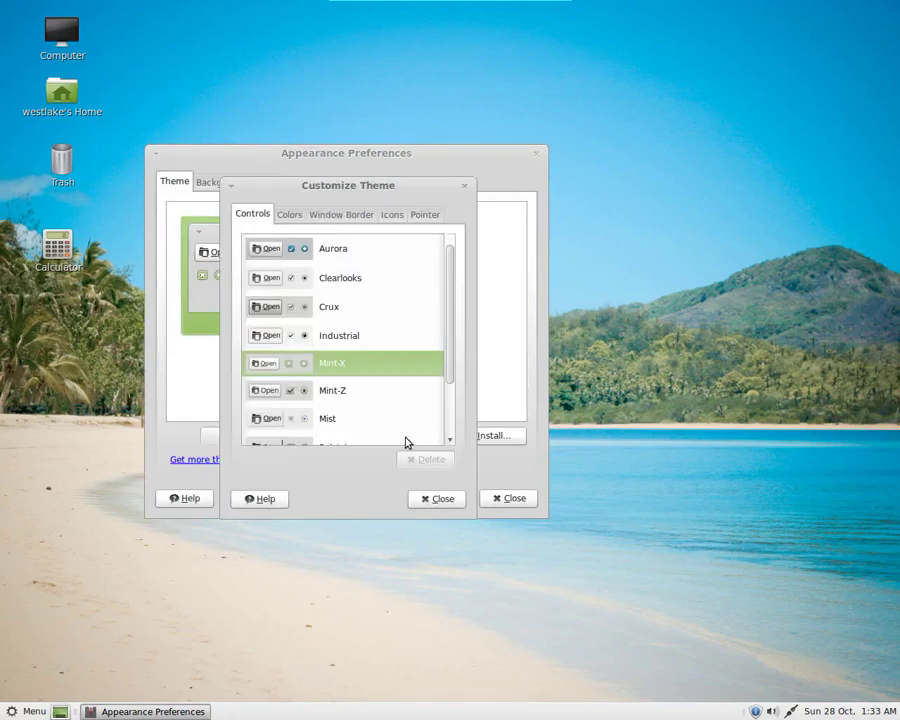
left_click_drag(452, 369, 454, 500)
left_click(452, 500)
left_click(509, 500)
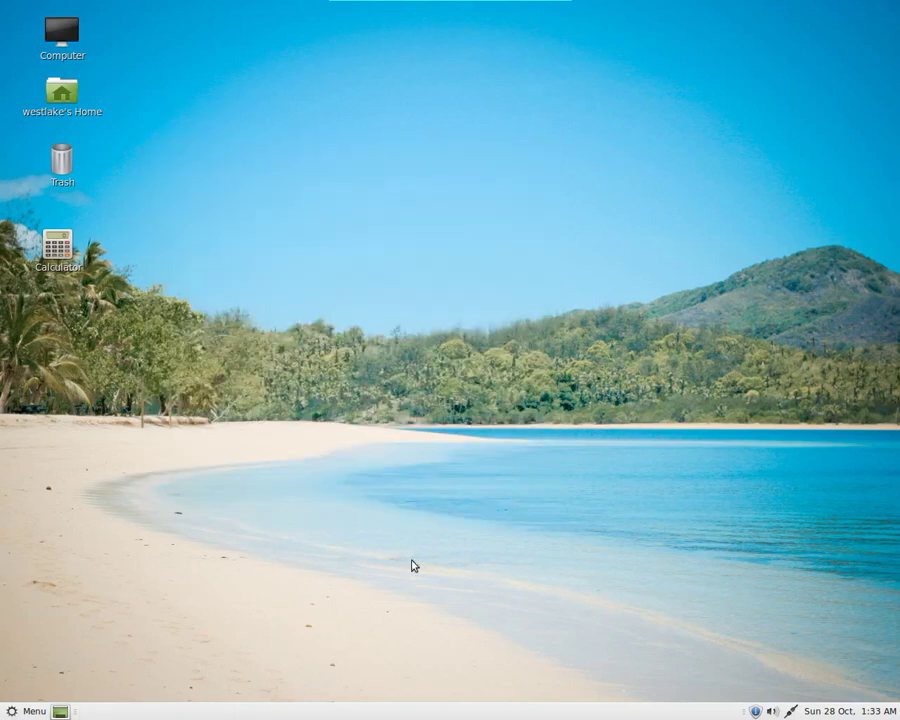
From the Mint Menu's Administration list, start Update Manager.
left_click(22, 710)
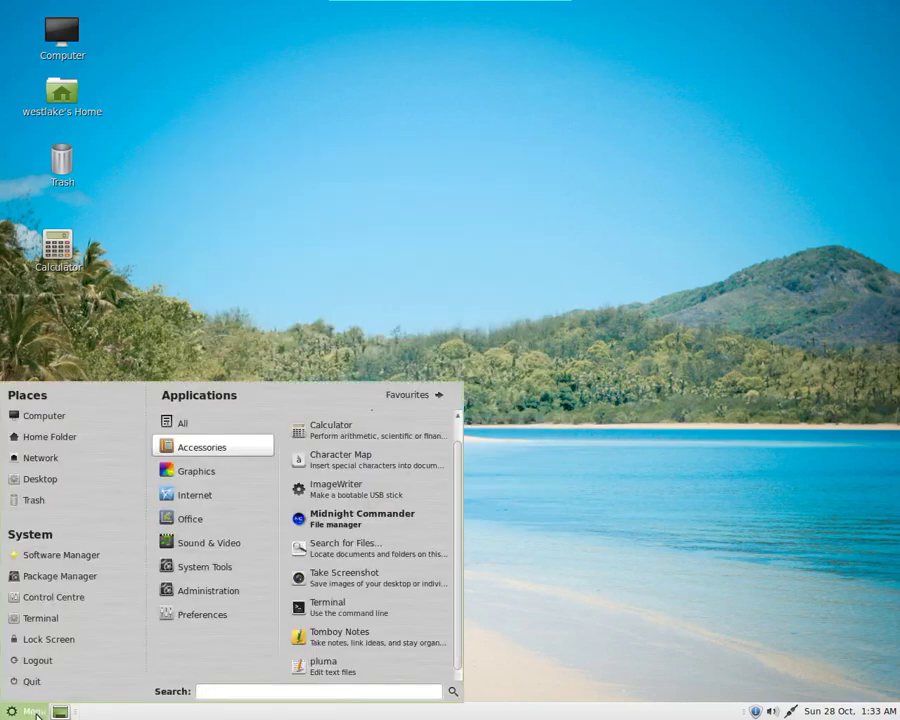
mouse_move(214, 591)
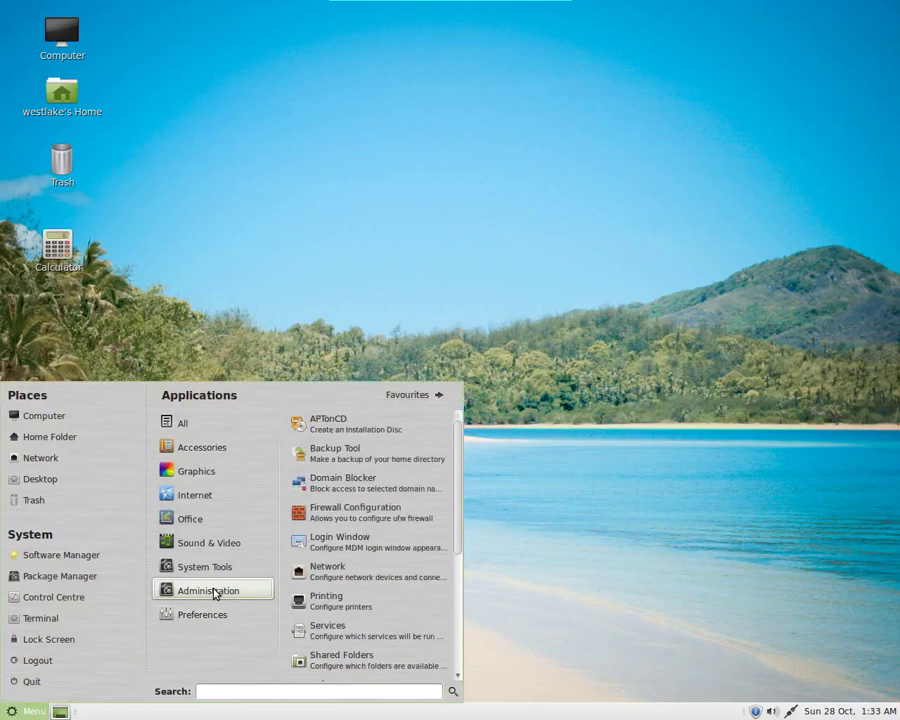
left_click_drag(458, 472, 465, 583)
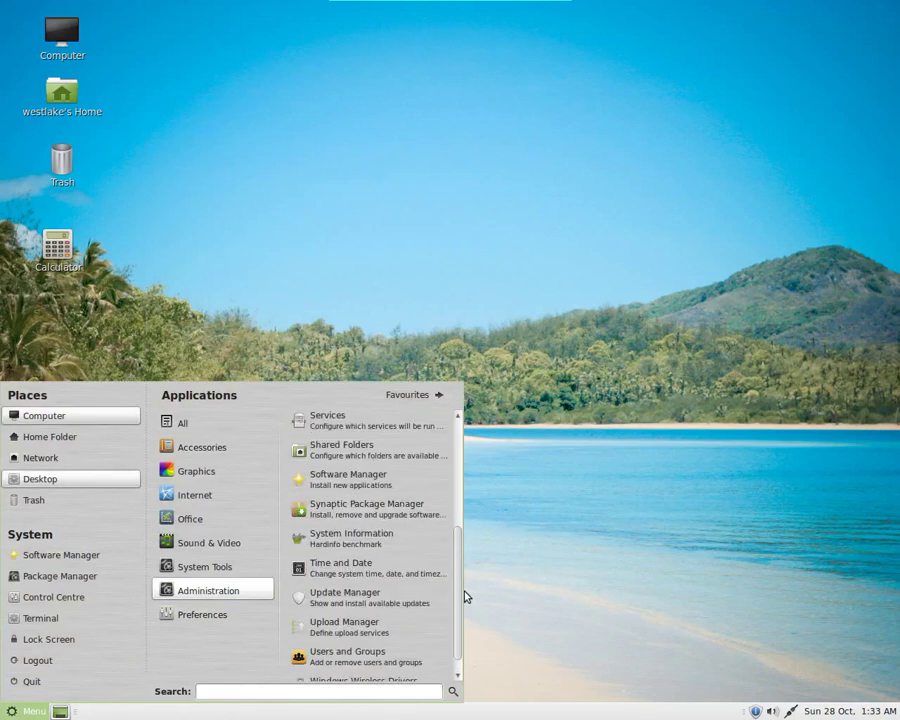
scroll(458, 596, "down", 1)
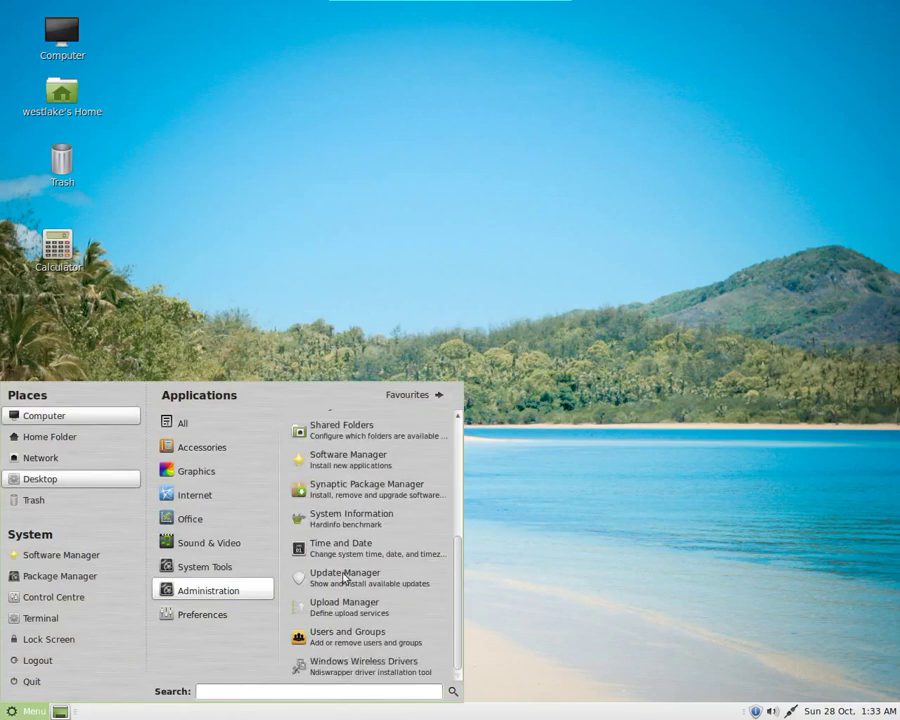
scroll(290, 580, "up", 1)
scroll(251, 598, "down", 1)
scroll(336, 582, "up", 2)
left_click(335, 582)
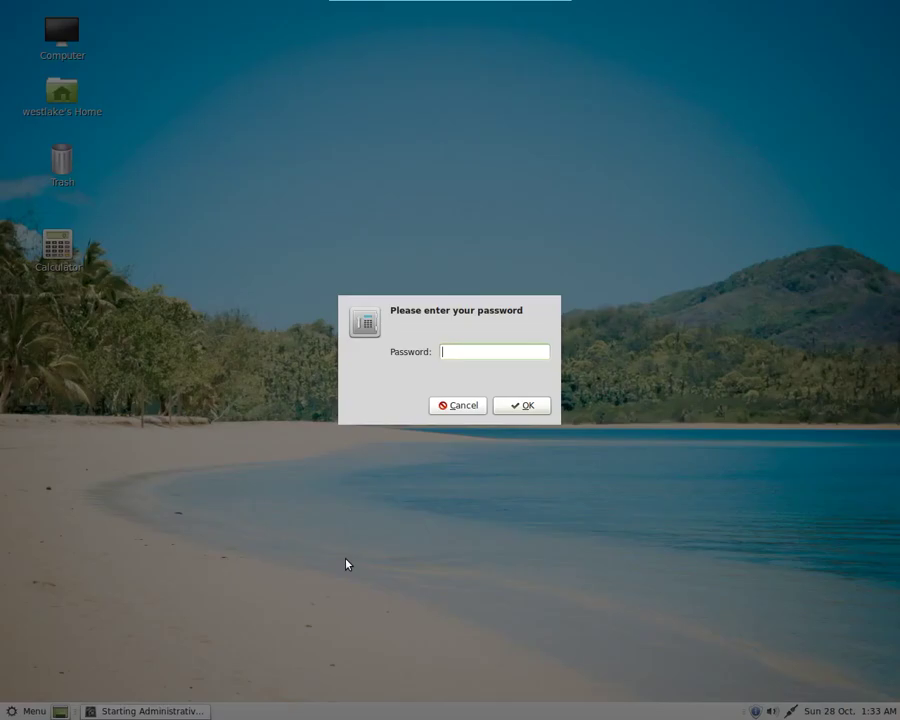
Enter the account password so Update Manager runs as superuser and lists the mintupdate update.
type("********")
key("Return")
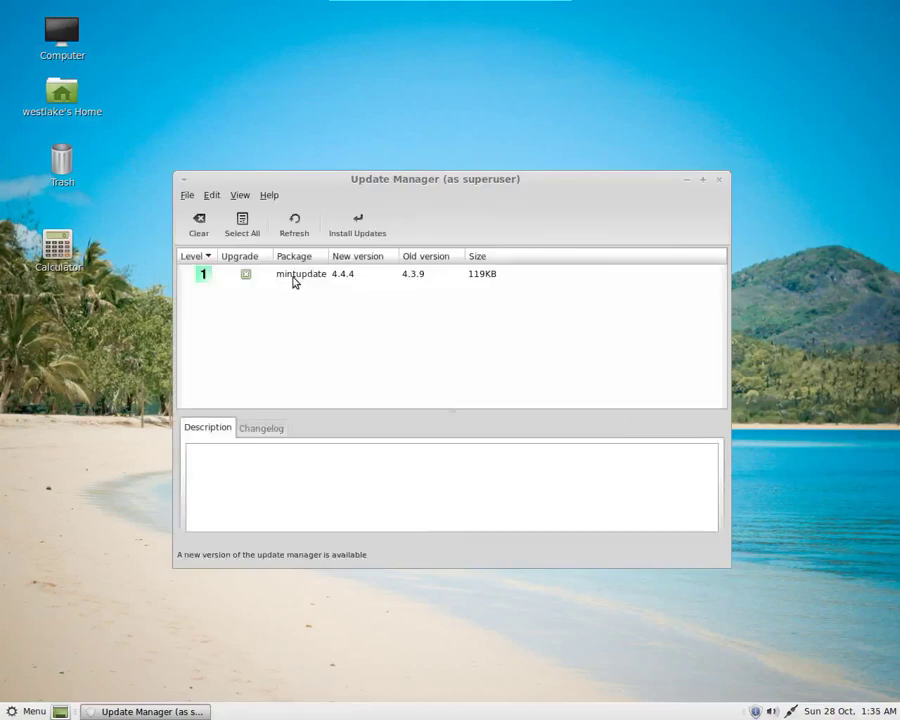
Install the mintupdate 4.4.4 update, then start installing all 433 recommended updates (395MB).
left_click(296, 278)
left_click(352, 234)
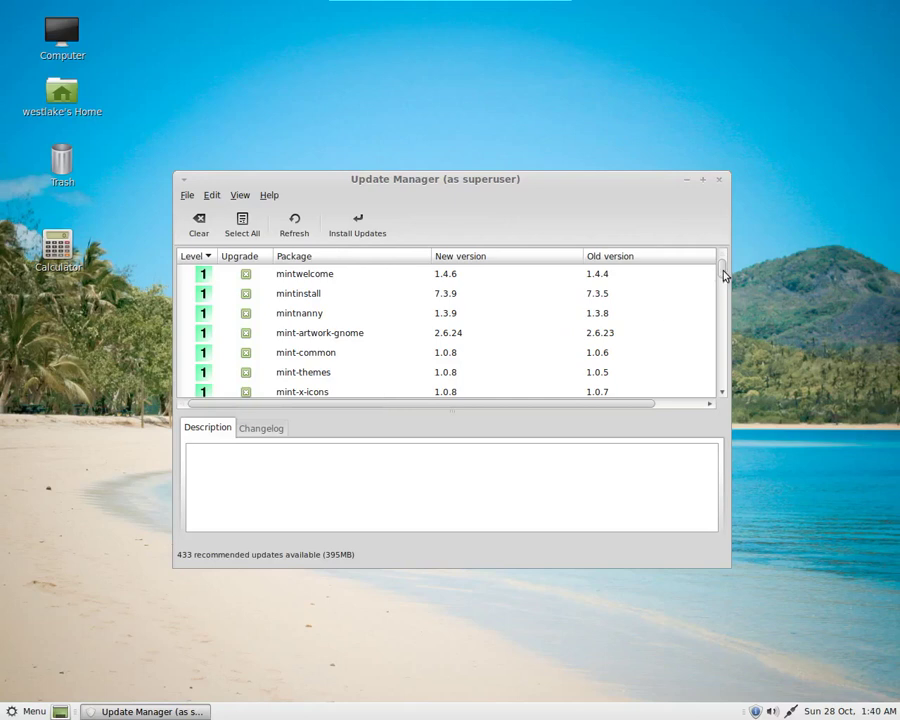
left_click_drag(724, 276, 713, 253)
left_click(372, 234)
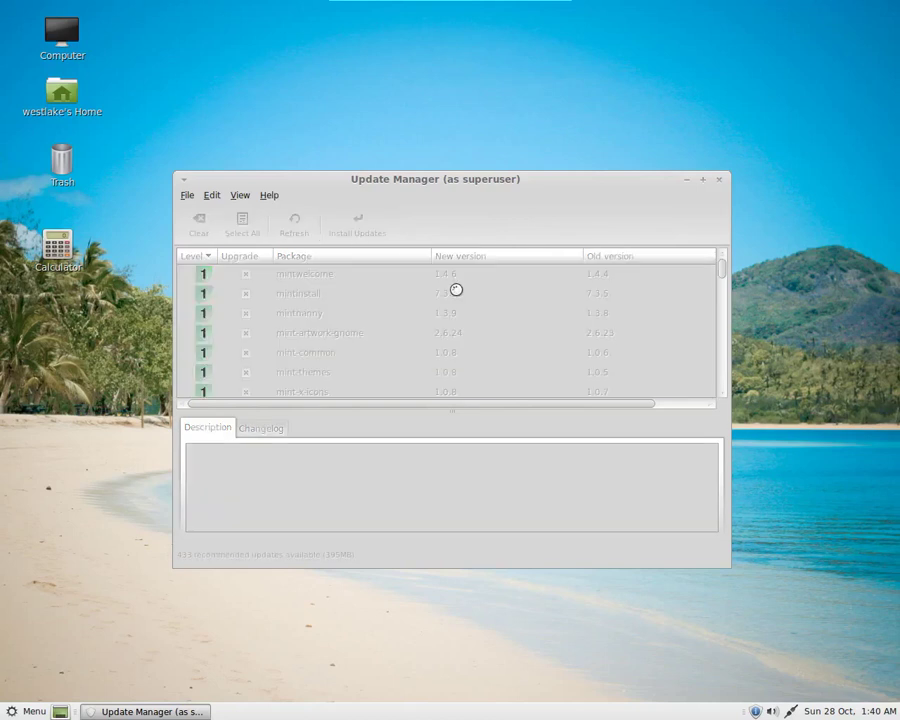